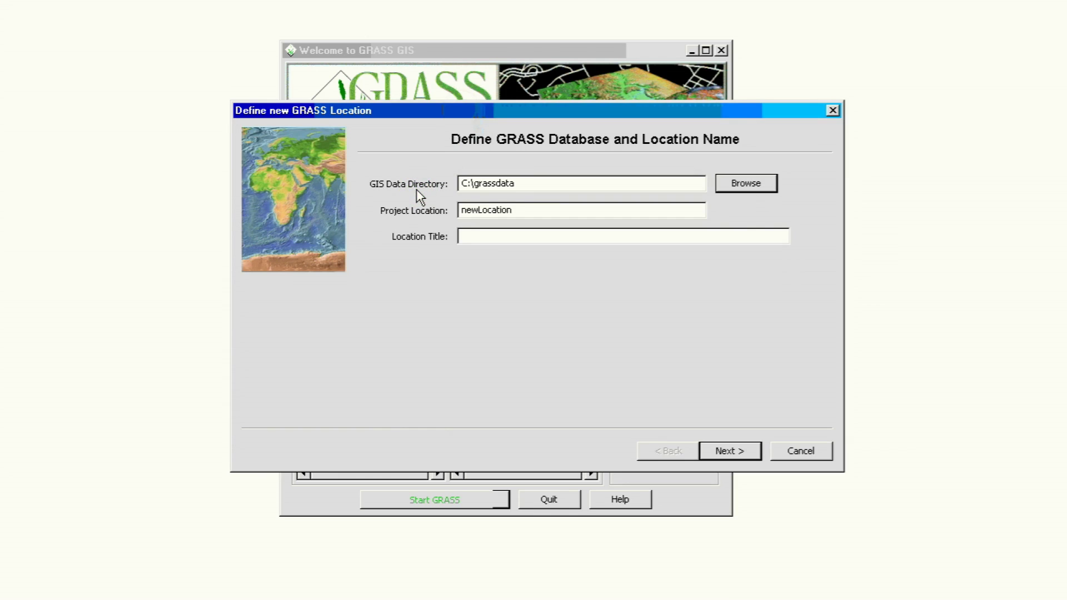
Start a new location in the Location wizard and check the C:\grassdata data directory
click(517, 185)
click(529, 181)
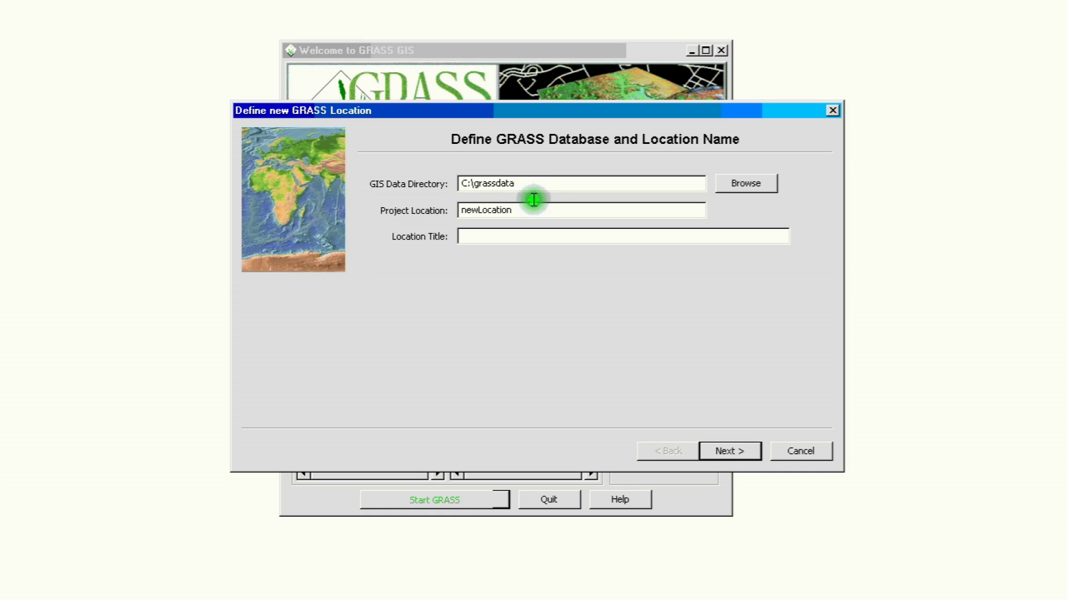
drag(535, 197, 483, 210)
Replace the default project location name newLocation with Tutorial7LOCATION
double_click(483, 211)
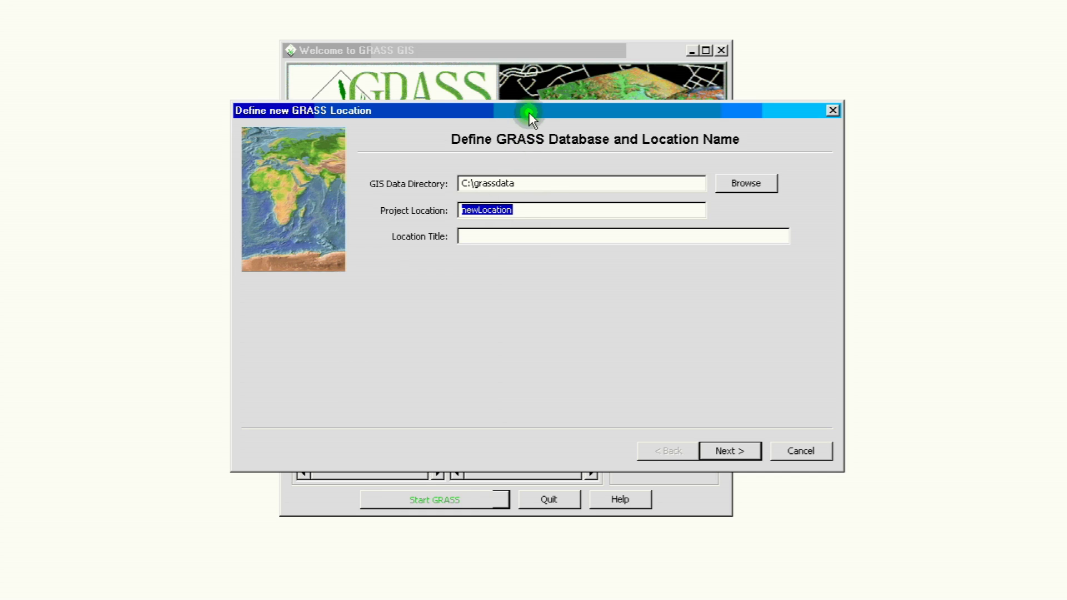
drag(529, 112, 511, 427)
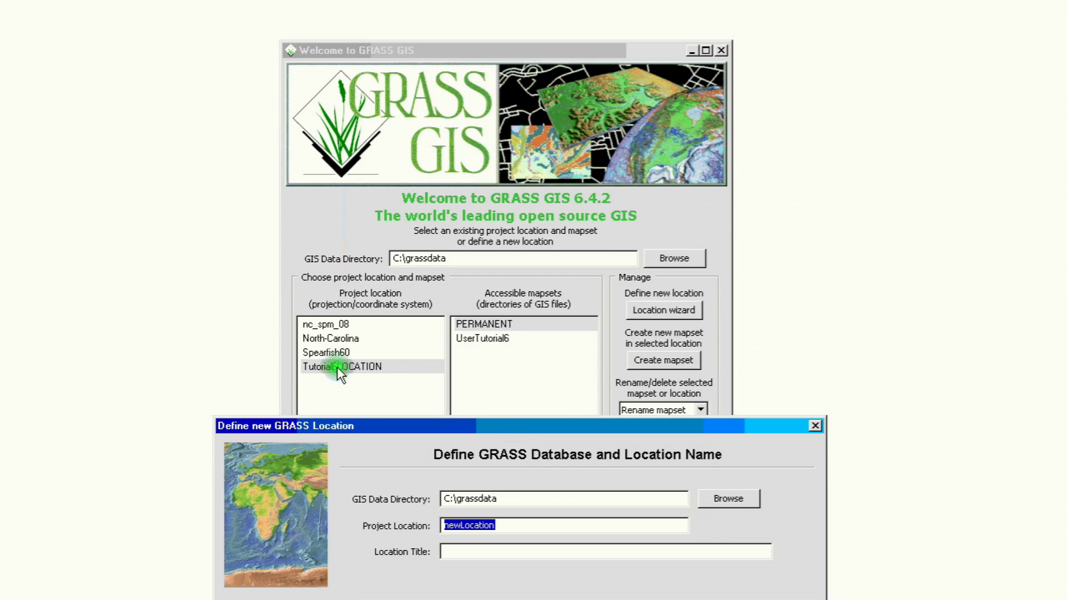
click(408, 323)
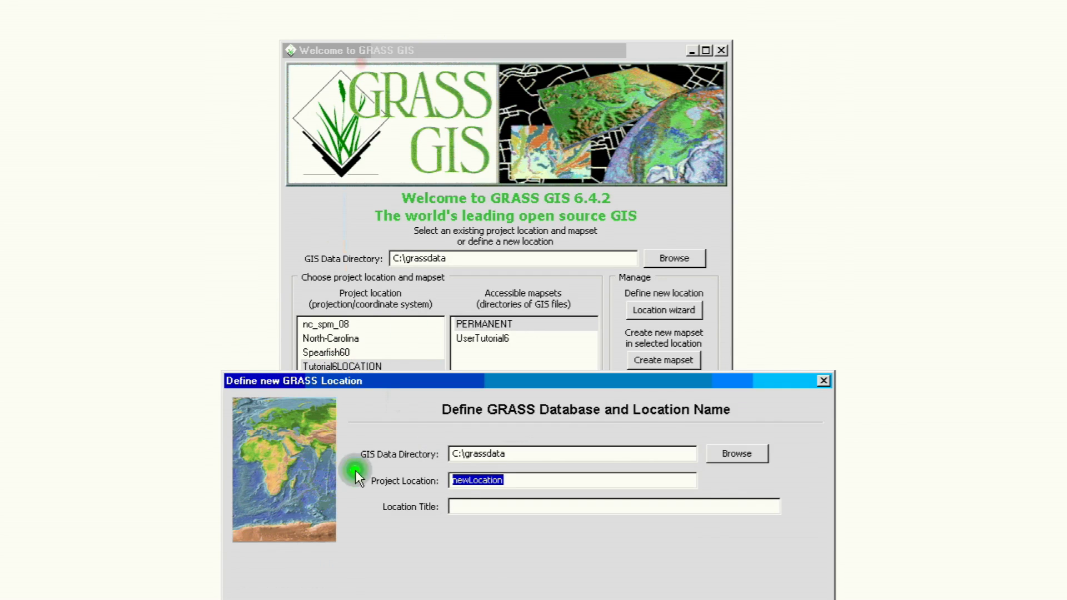
drag(510, 380, 492, 117)
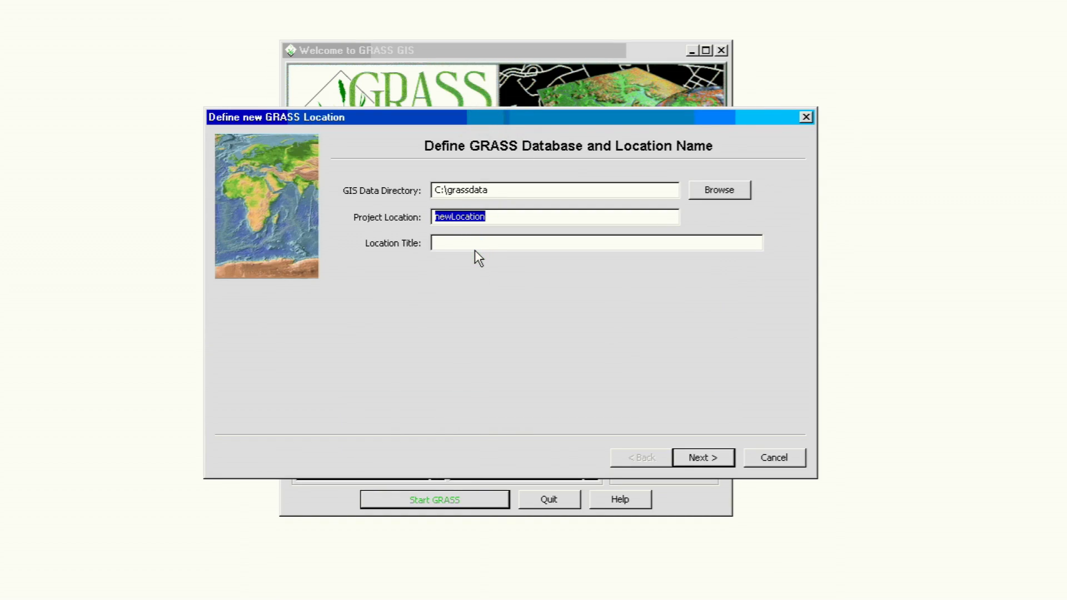
text(Tuto)
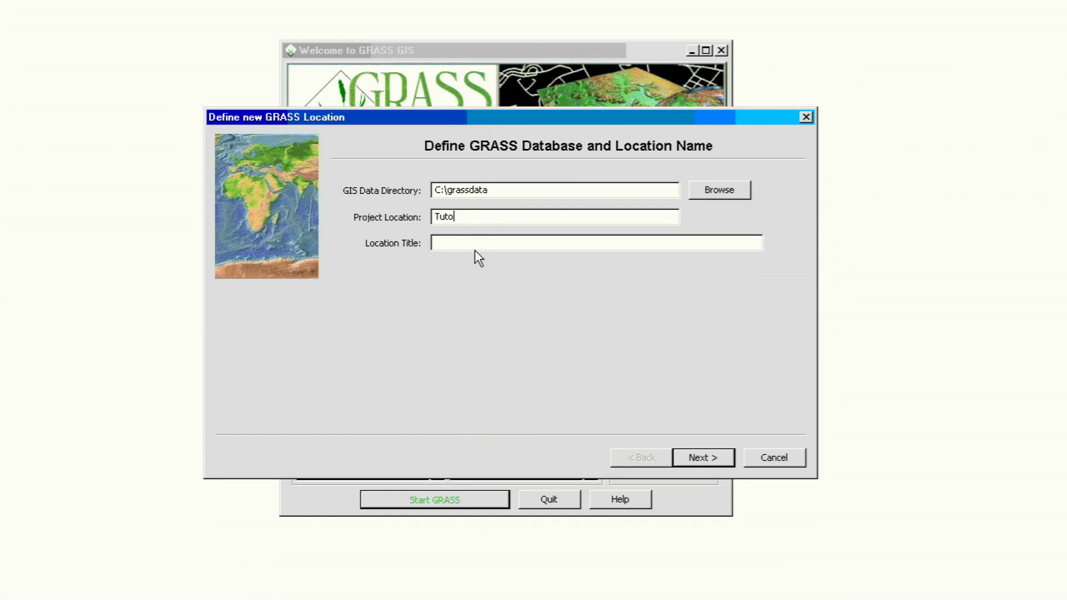
text(rial7)
text(L:O)
key(BackSpace)
text(O)
text(CATIO)
text(N)
click(488, 241)
drag(493, 114, 493, 93)
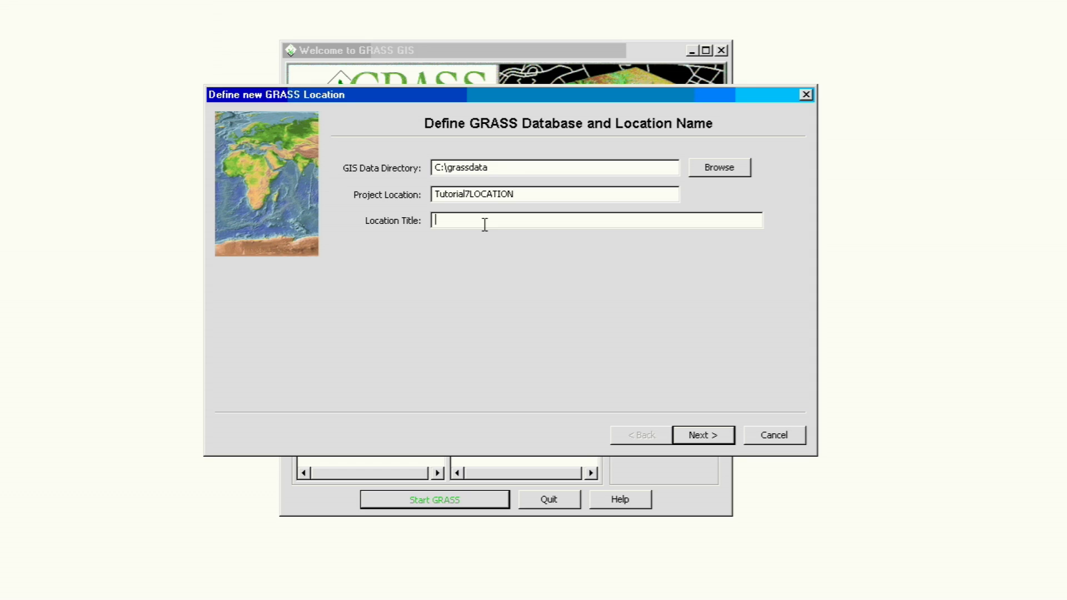
text(T)
text(utorila)
text( L)
Append 'ESPG Code' to the location title 'Tutorila 7 LOCATION (UTM/NAD83/Z17)'
key(BackSpace)
text(7 )
text(Location)
key(BackSpace)
key(BackSpace)
key(BackSpace)
key(BackSpace)
key(BackSpace)
key(BackSpace)
key(BackSpace)
key(BackSpace)
text(orila 7 LO)
text(CATION)
text( ()
text(UTM)
text(/NAD)
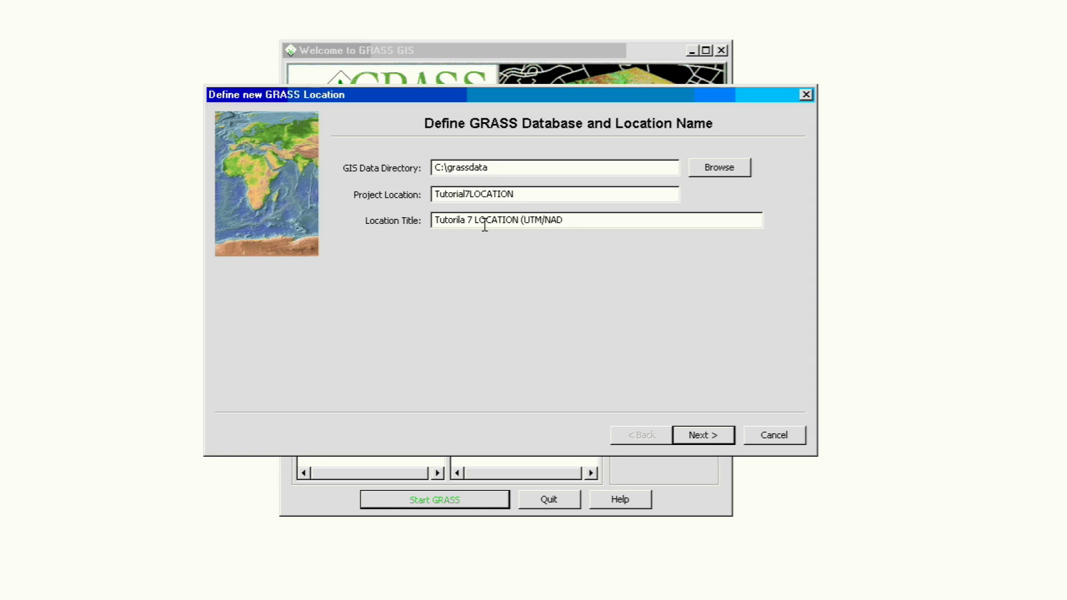
text(83)
text(/)
text(Z)
text(17))
click(521, 191)
click(624, 222)
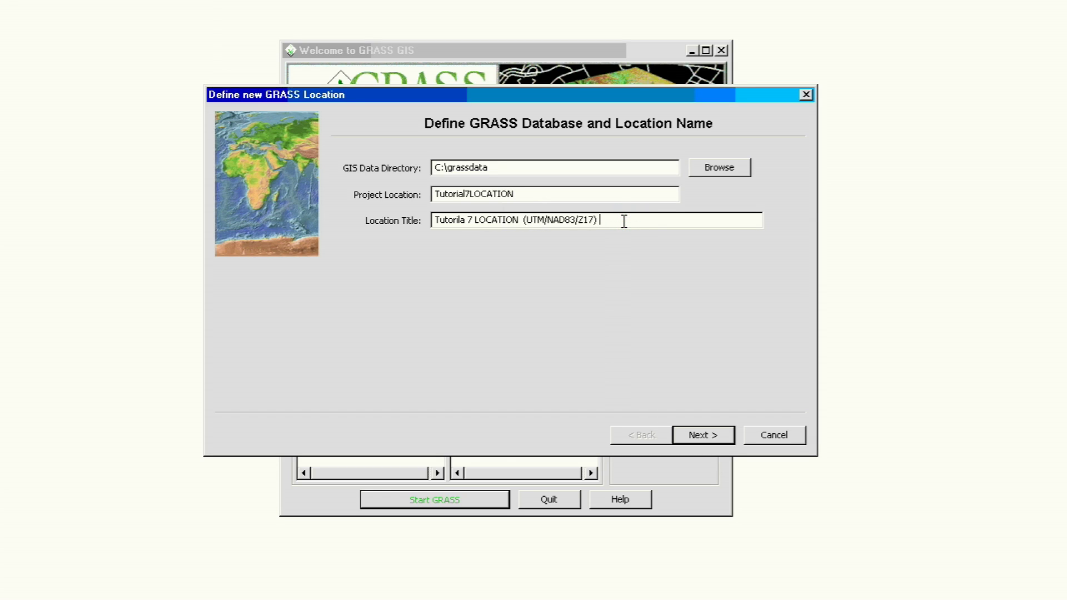
text(ESPG:2ode)
drag(605, 93, 595, 88)
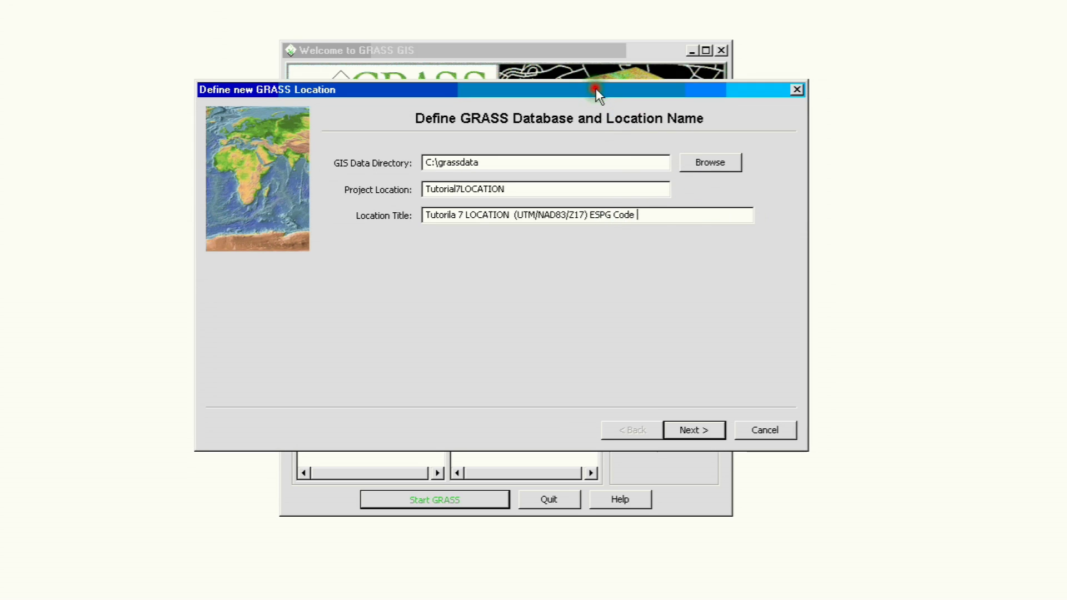
Choose 'Select EPSG code of spatial reference system' and advance to the EPSG code list
click(690, 432)
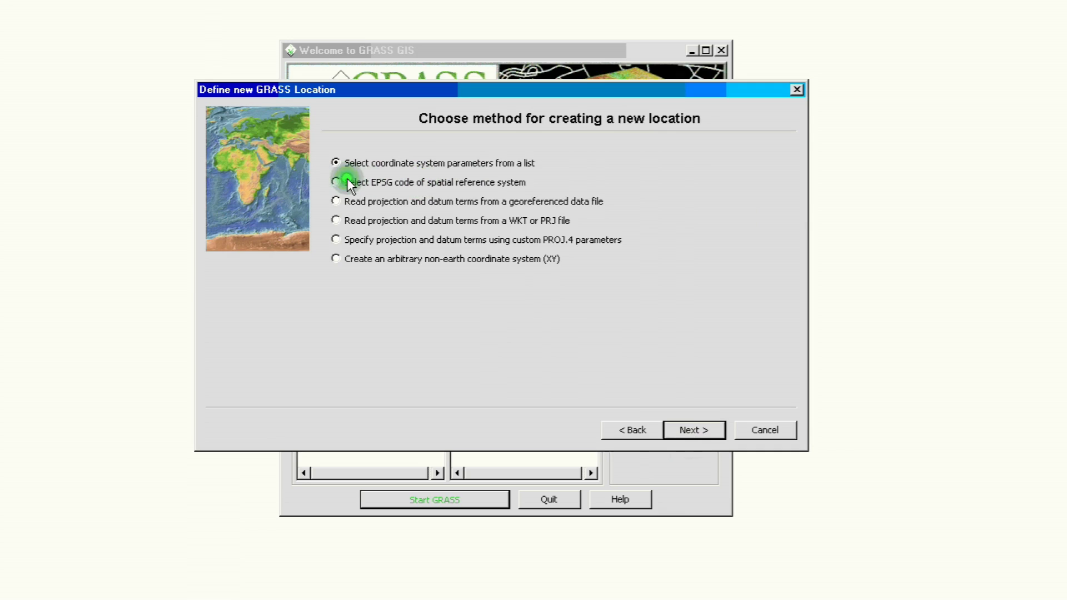
click(336, 182)
click(682, 430)
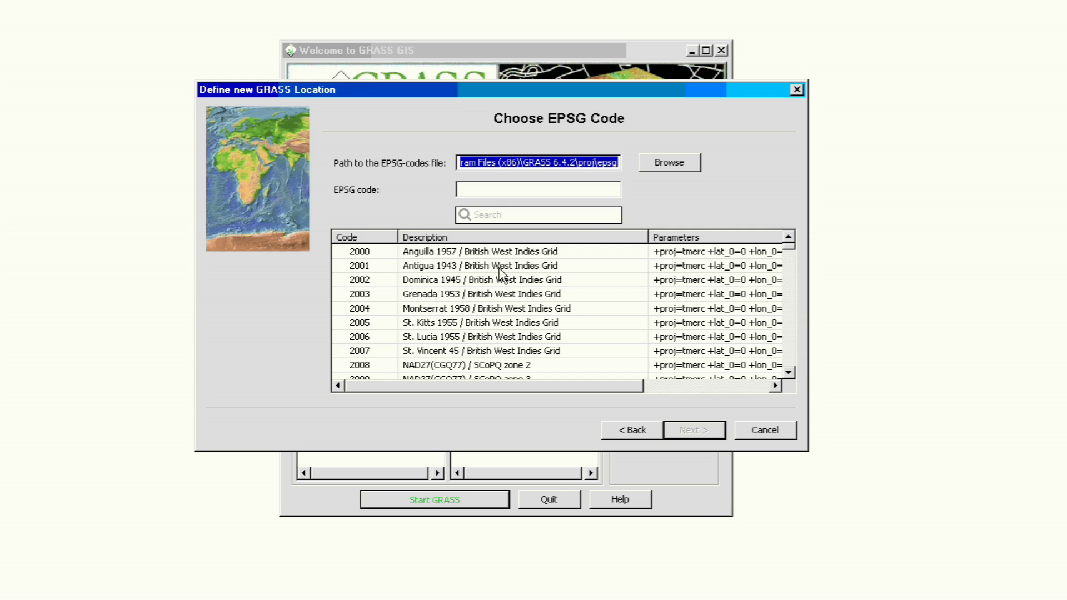
Sort the EPSG list by Description and scroll to the NAD83 entries, highlighting 2266
click(744, 531)
drag(572, 82, 576, 76)
click(529, 262)
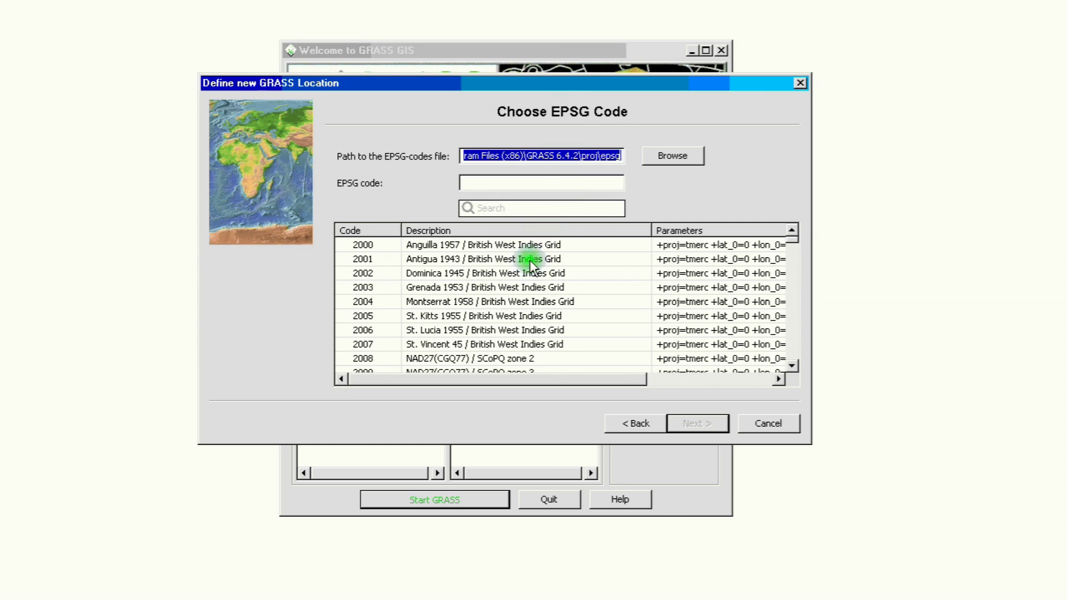
click(531, 265)
click(791, 365)
click(791, 366)
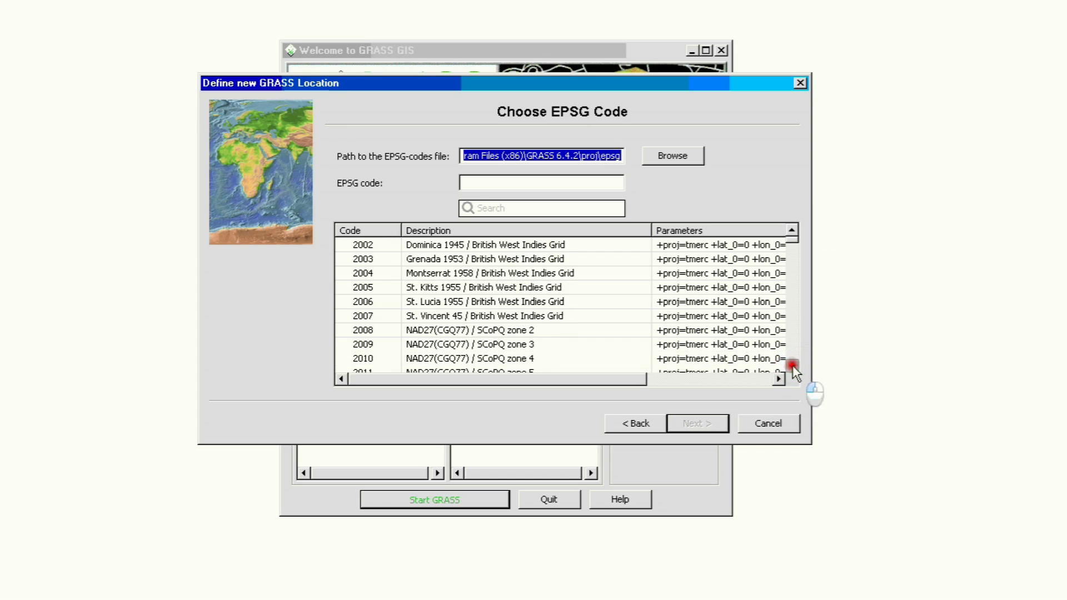
click(791, 365)
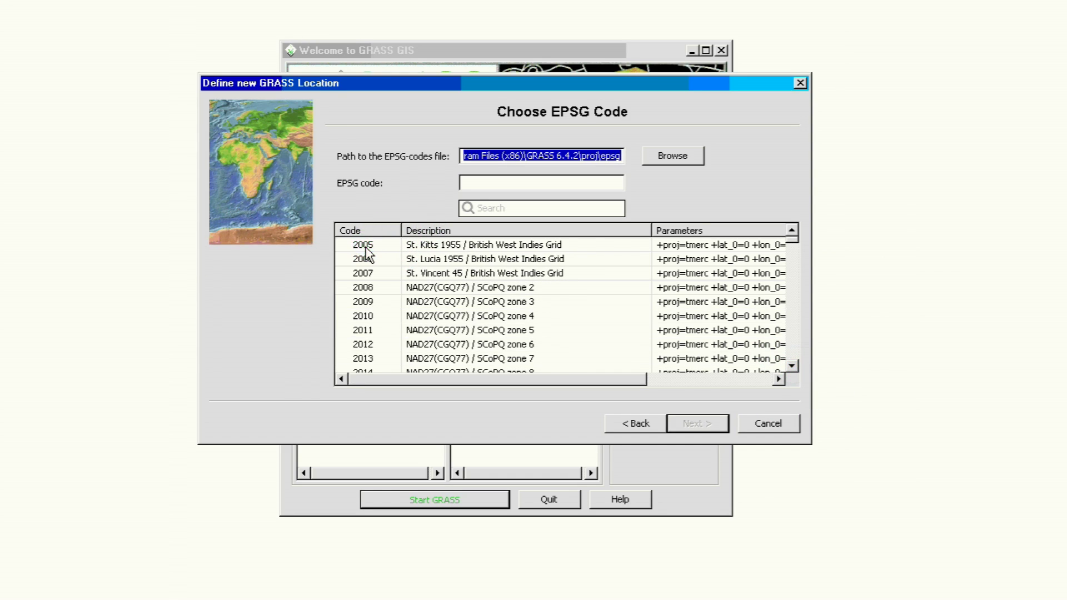
click(428, 233)
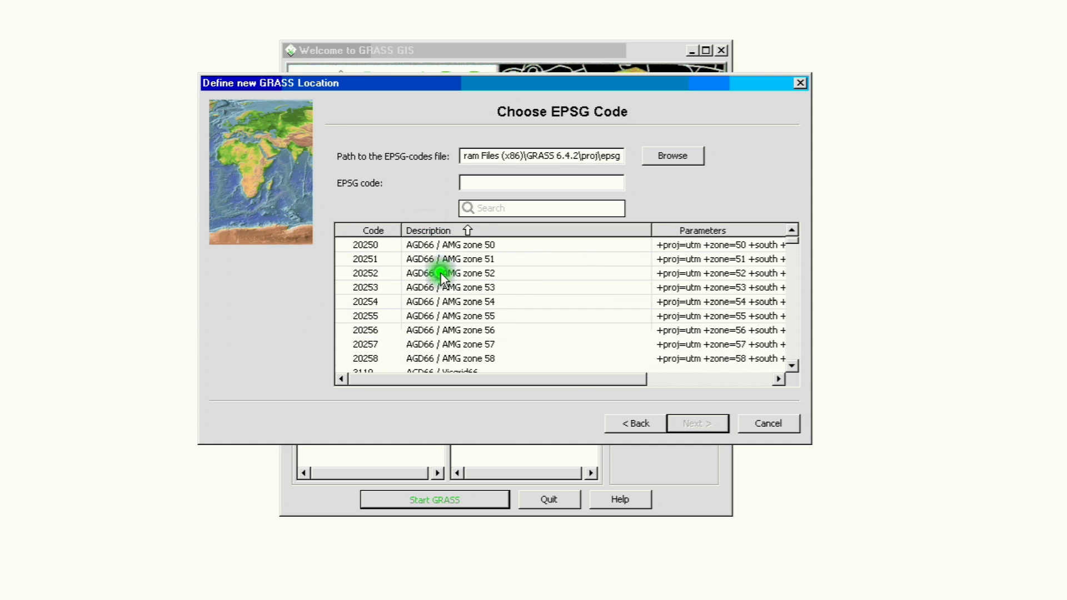
scroll(442, 277, down, 5)
scroll(442, 278, down, 5)
scroll(442, 277, down, 5)
click(441, 273)
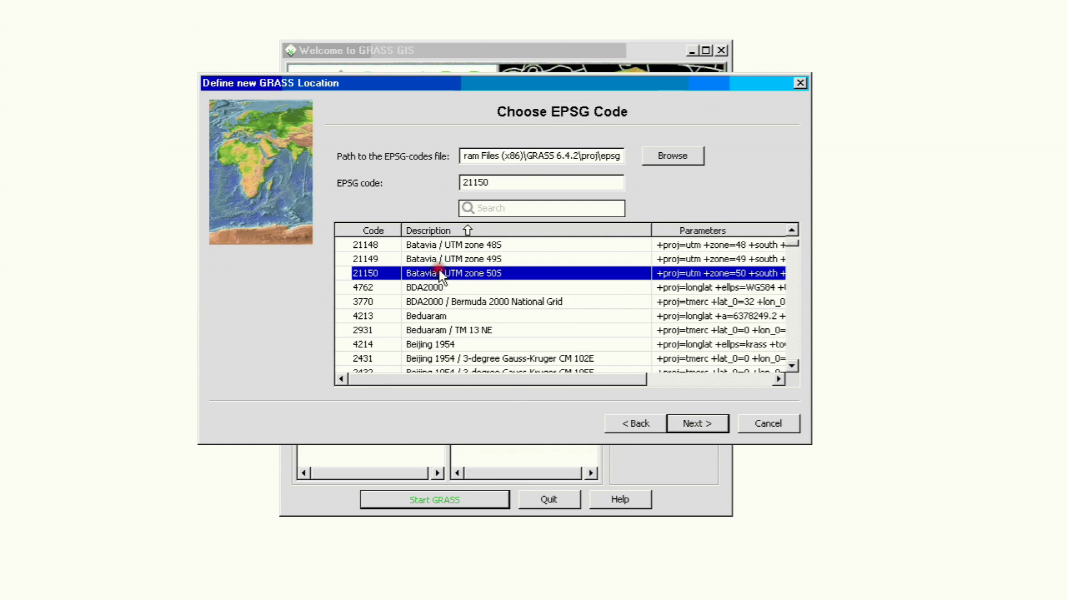
scroll(440, 275, up, 15)
scroll(442, 277, down, 3)
scroll(442, 277, down, 3)
scroll(446, 278, down, 3)
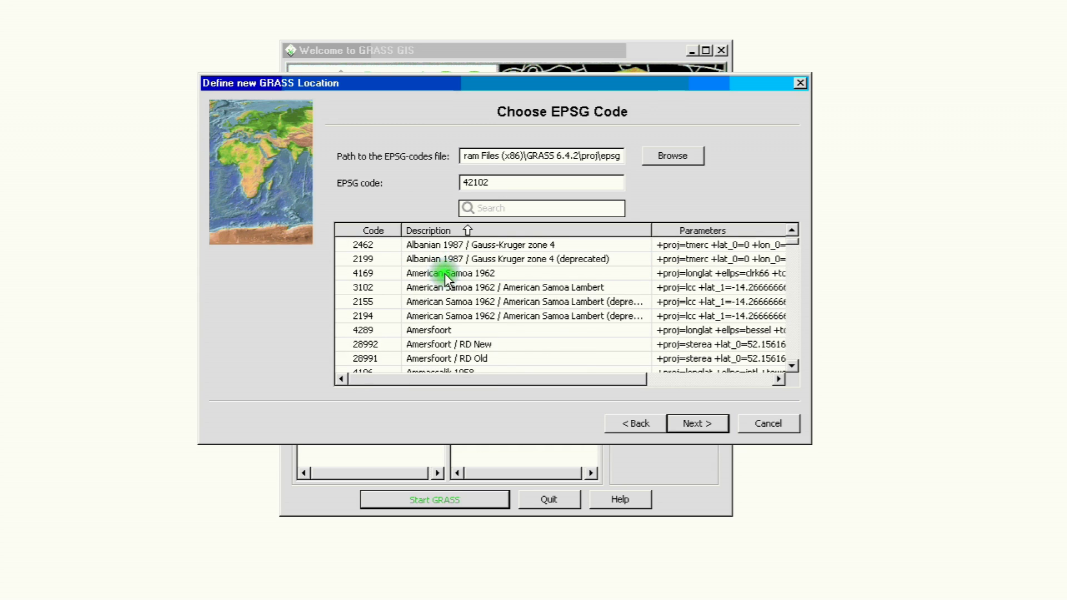
scroll(446, 278, down, 5)
scroll(446, 279, down, 5)
scroll(448, 284, down, 5)
scroll(448, 296, down, 3)
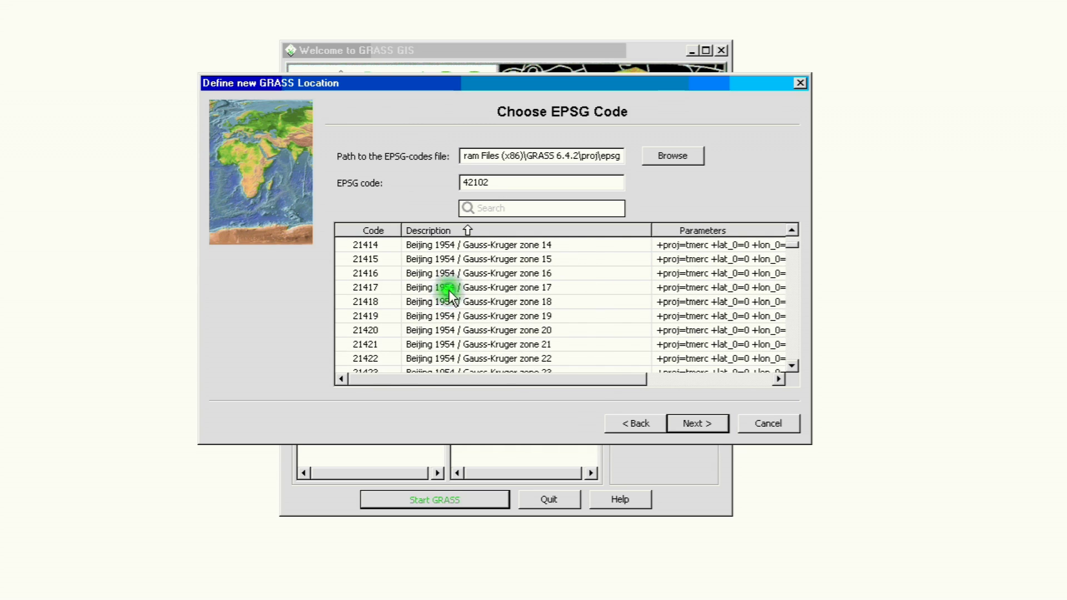
drag(792, 250, 773, 282)
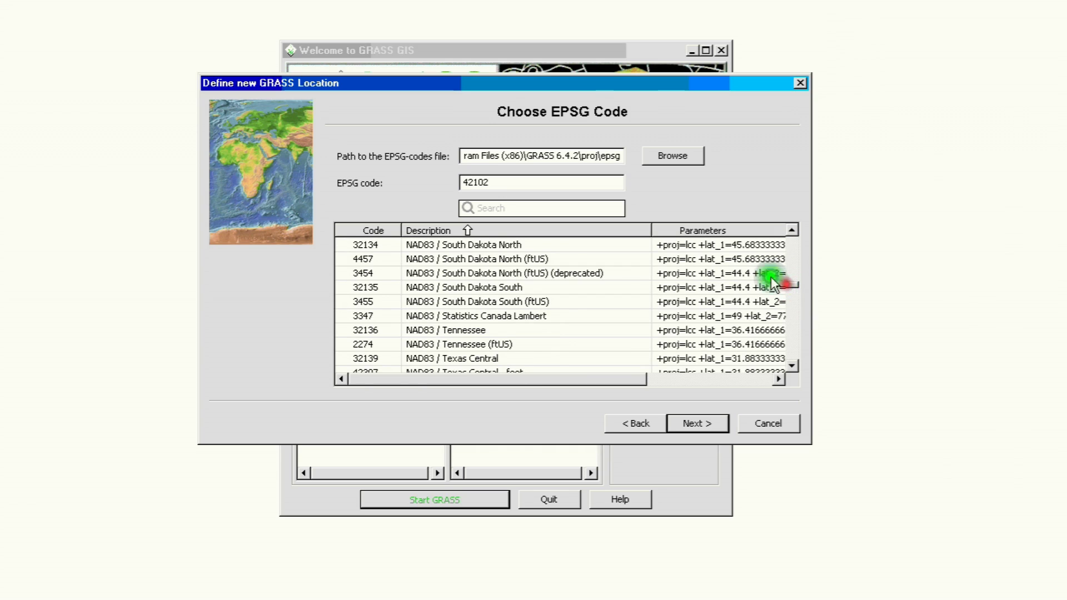
scroll(417, 284, up, 7)
scroll(425, 283, up, 3)
scroll(427, 284, up, 1)
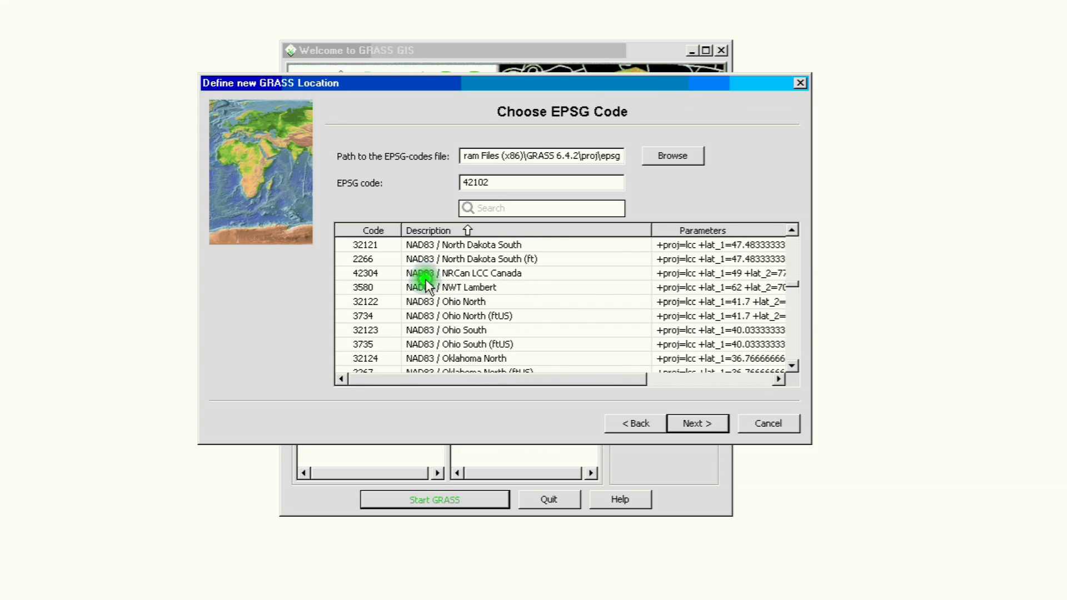
click(425, 259)
scroll(439, 302, up, 2)
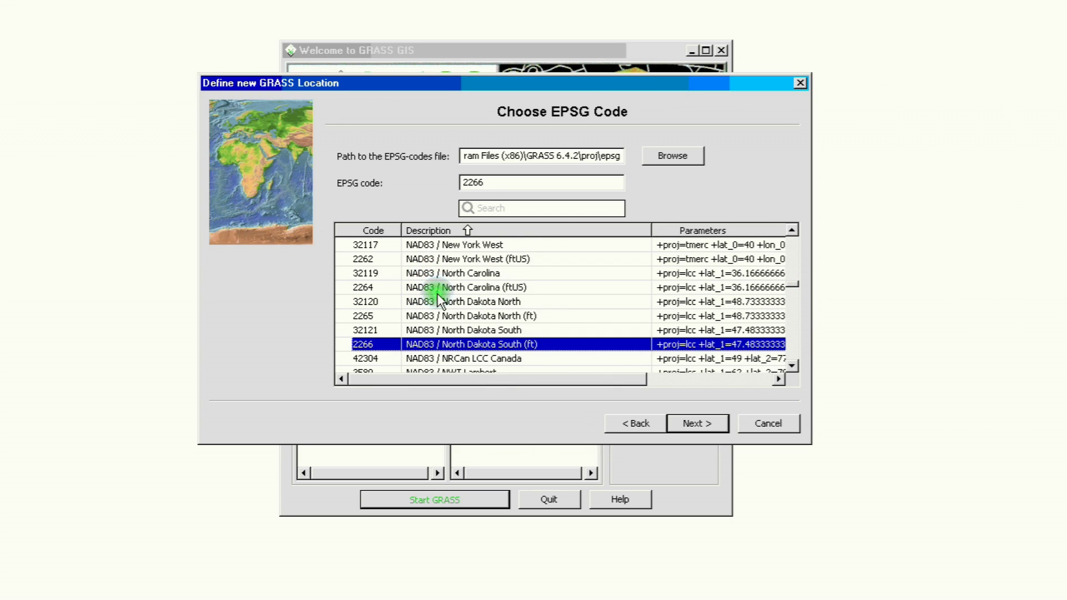
scroll(440, 302, up, 1)
scroll(440, 302, down, 2)
scroll(439, 302, down, 1)
scroll(439, 302, down, 2)
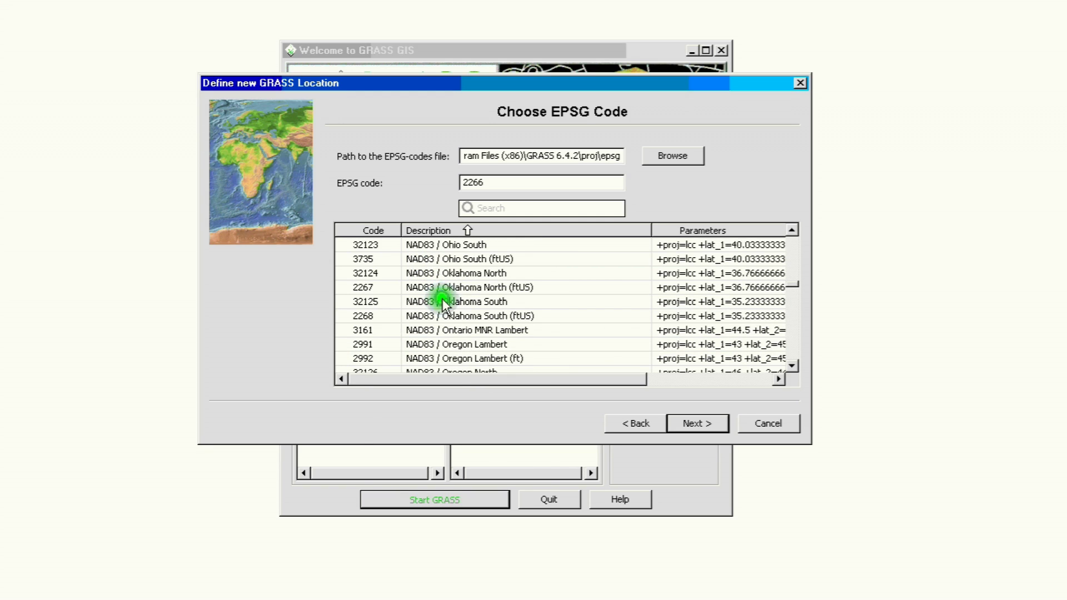
scroll(443, 306, down, 3)
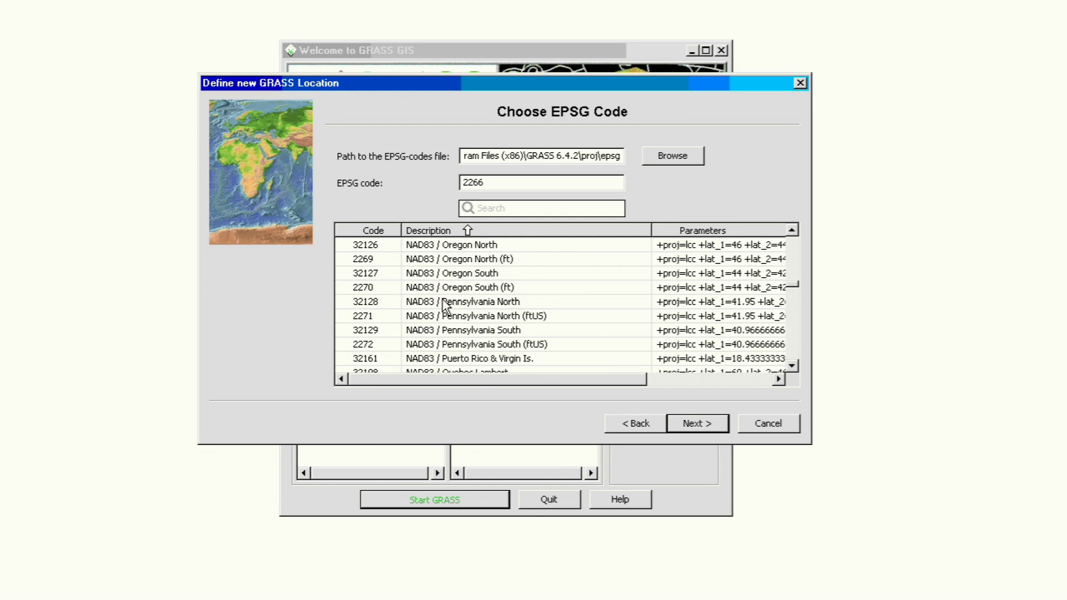
scroll(442, 306, down, 2)
scroll(442, 306, down, 1)
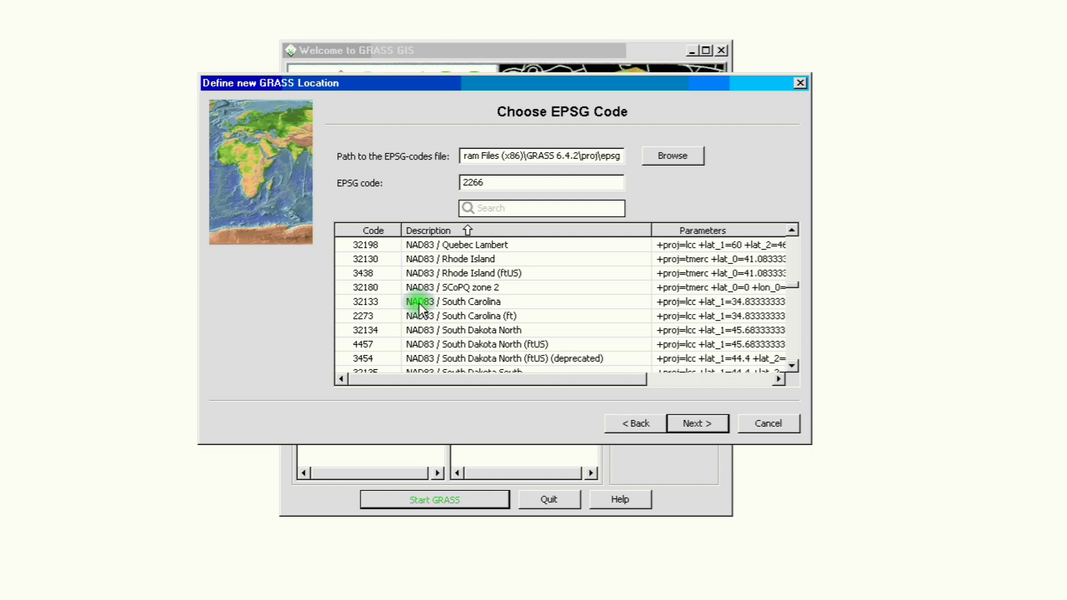
scroll(469, 309, up, 2)
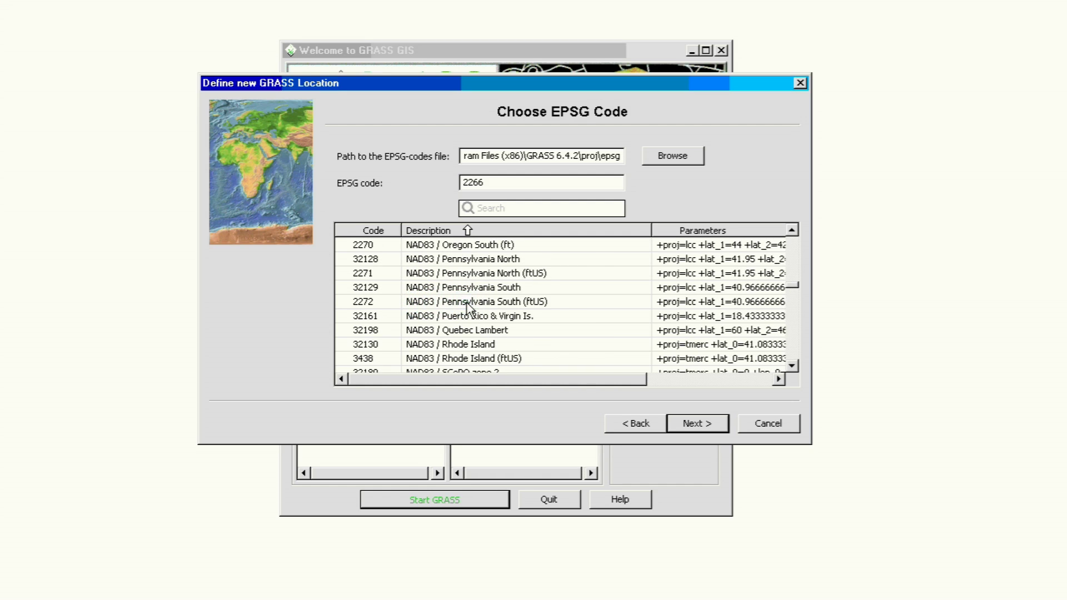
scroll(469, 309, up, 4)
scroll(469, 307, up, 1)
scroll(468, 306, up, 2)
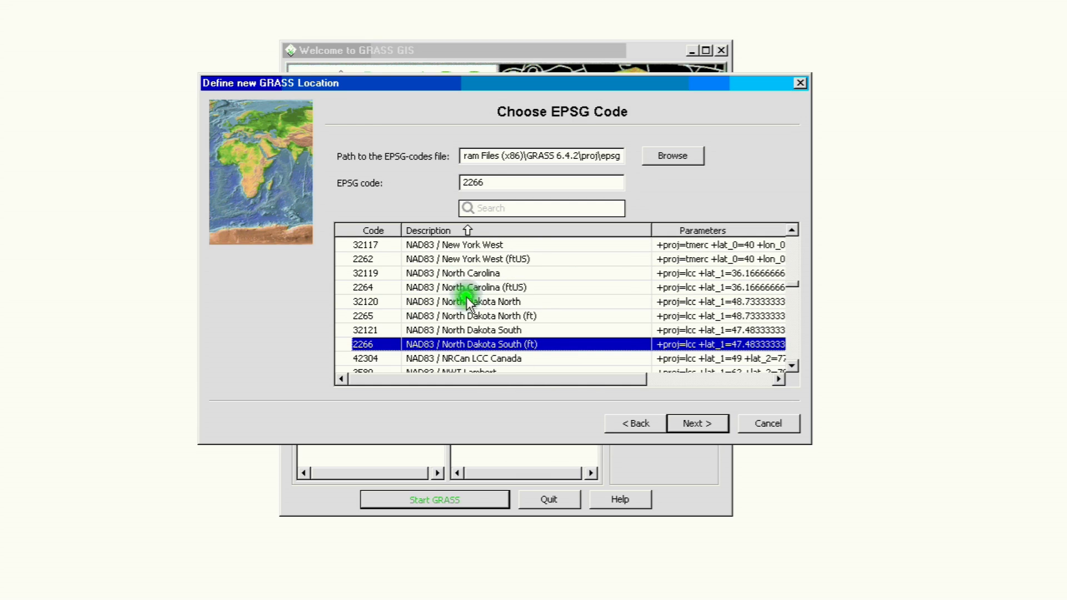
Select EPSG 32119, NAD83 / North Carolina, and continue to the datum transformations
click(449, 275)
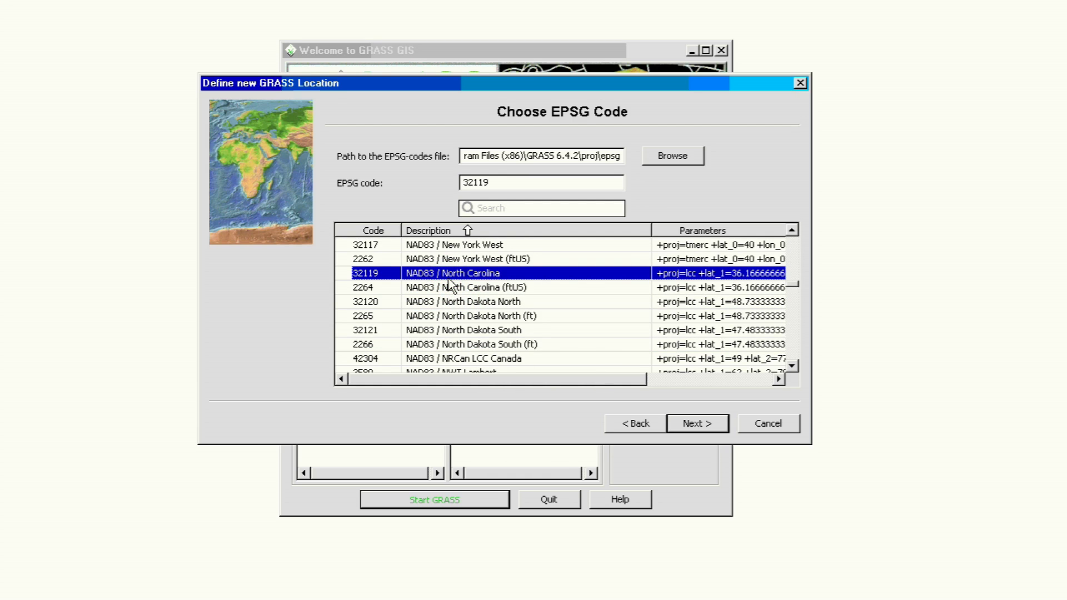
drag(448, 283, 505, 279)
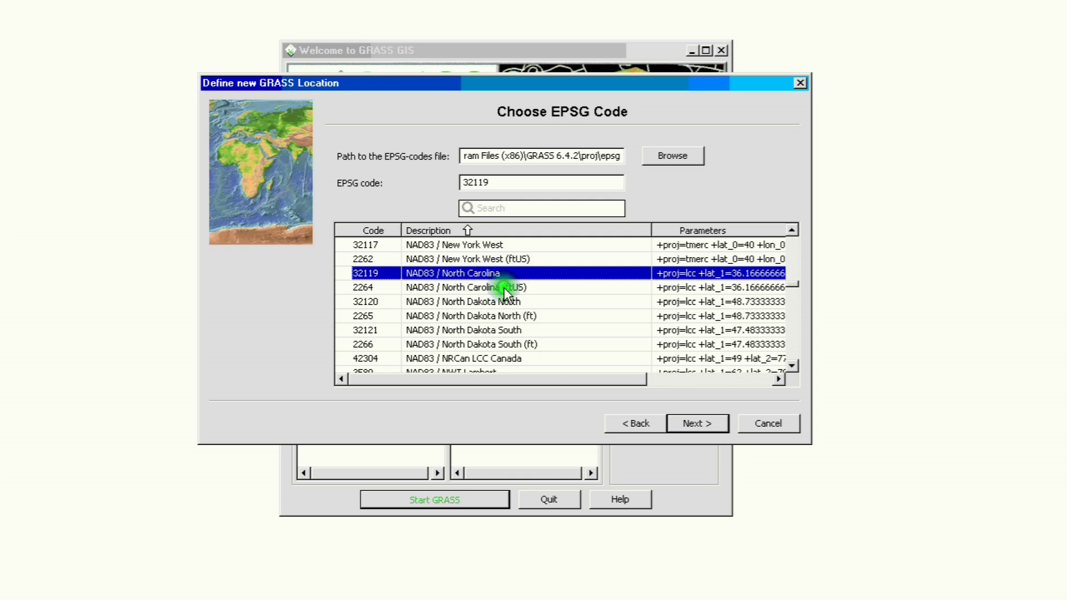
click(505, 287)
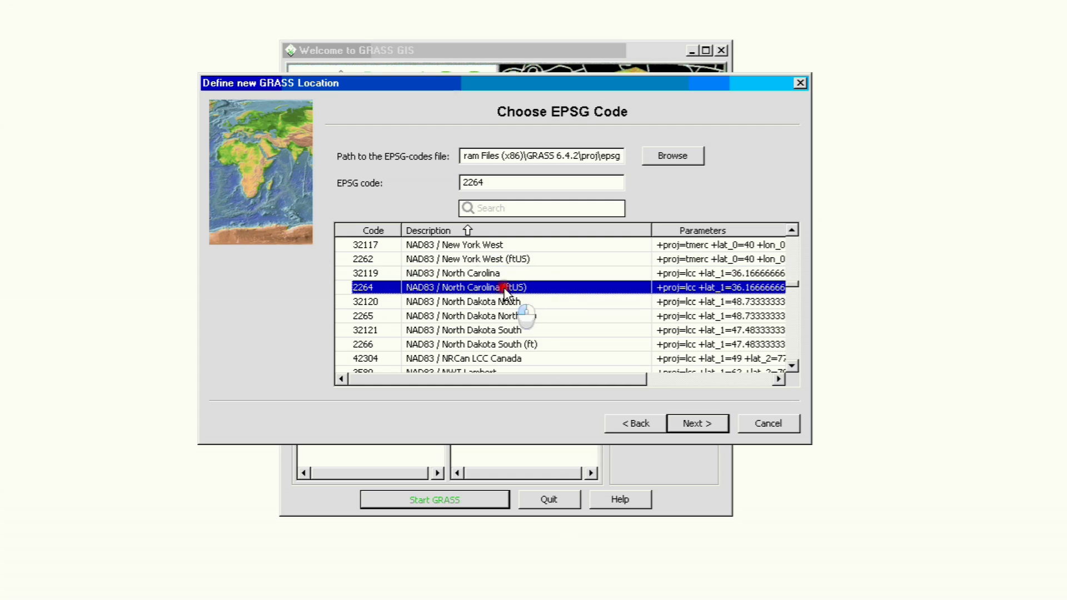
click(498, 274)
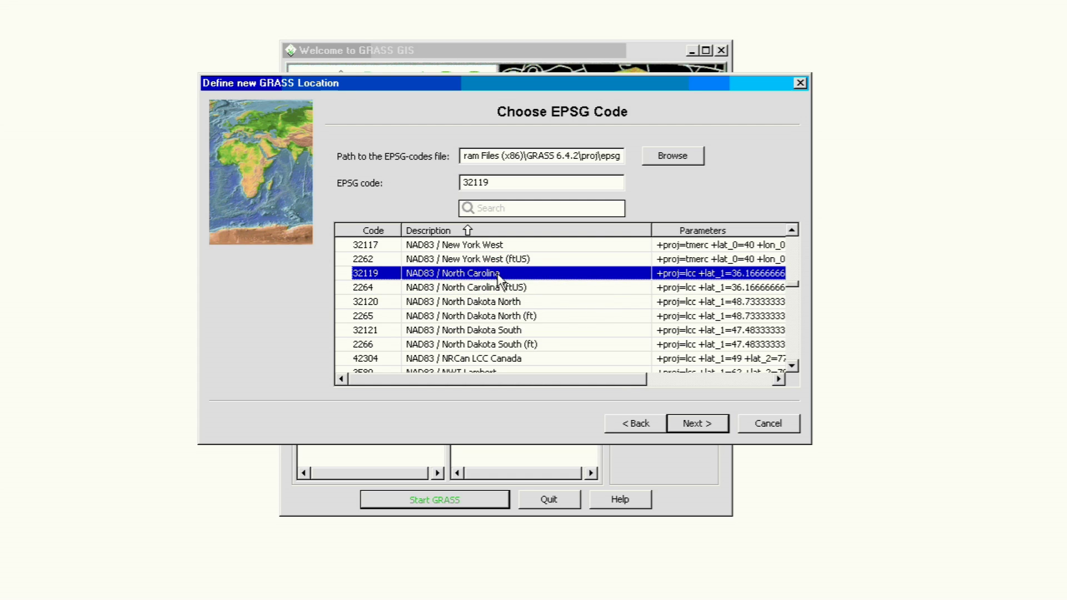
click(500, 273)
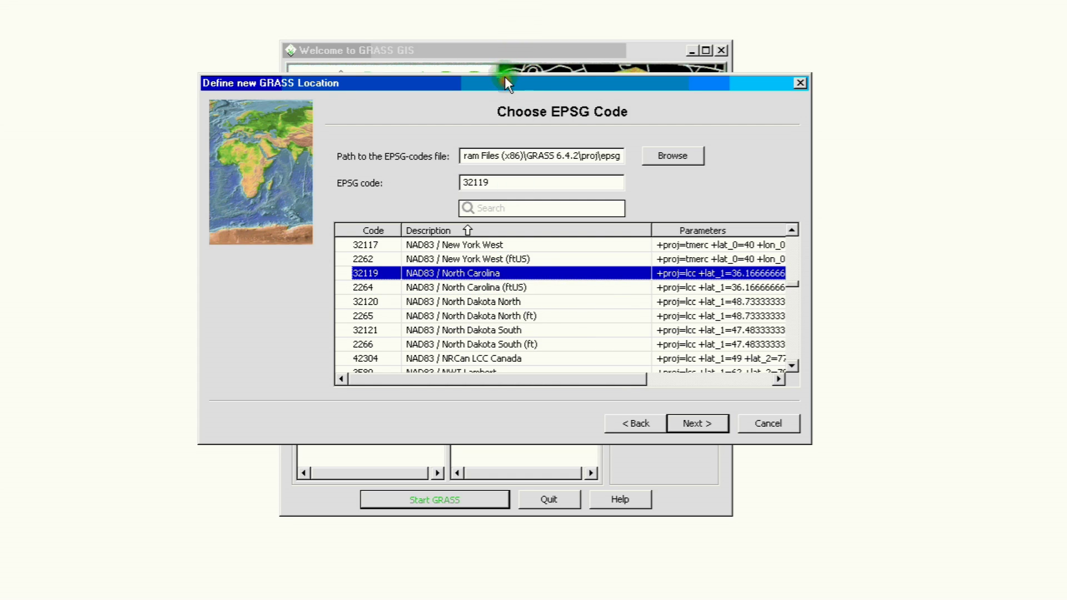
click(490, 266)
click(420, 278)
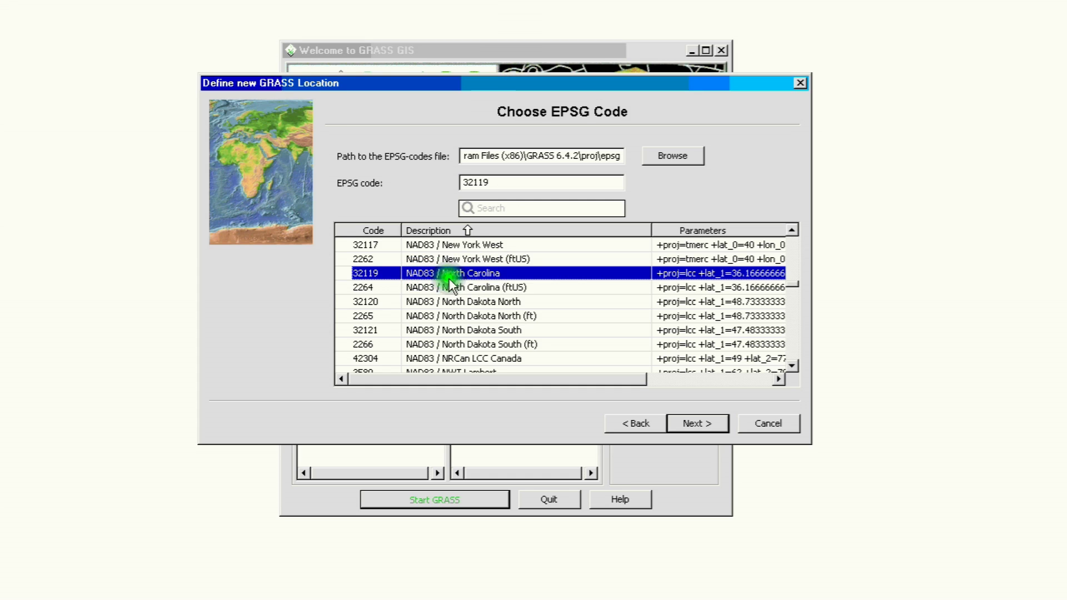
click(697, 424)
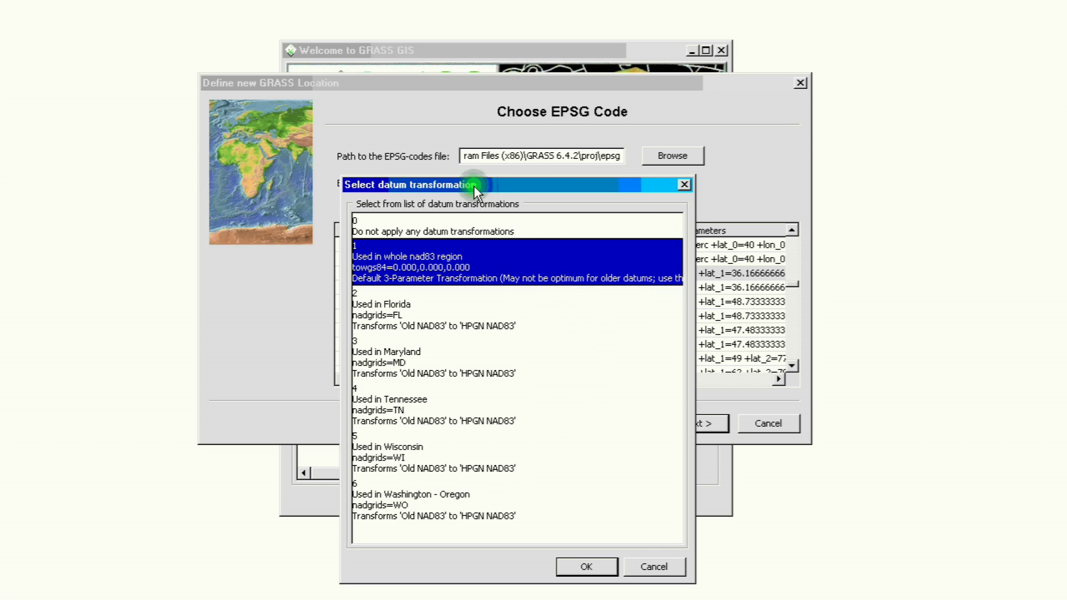
Review the listed datum transformations, then confirm option 0, no datum transformation
click(441, 115)
click(401, 424)
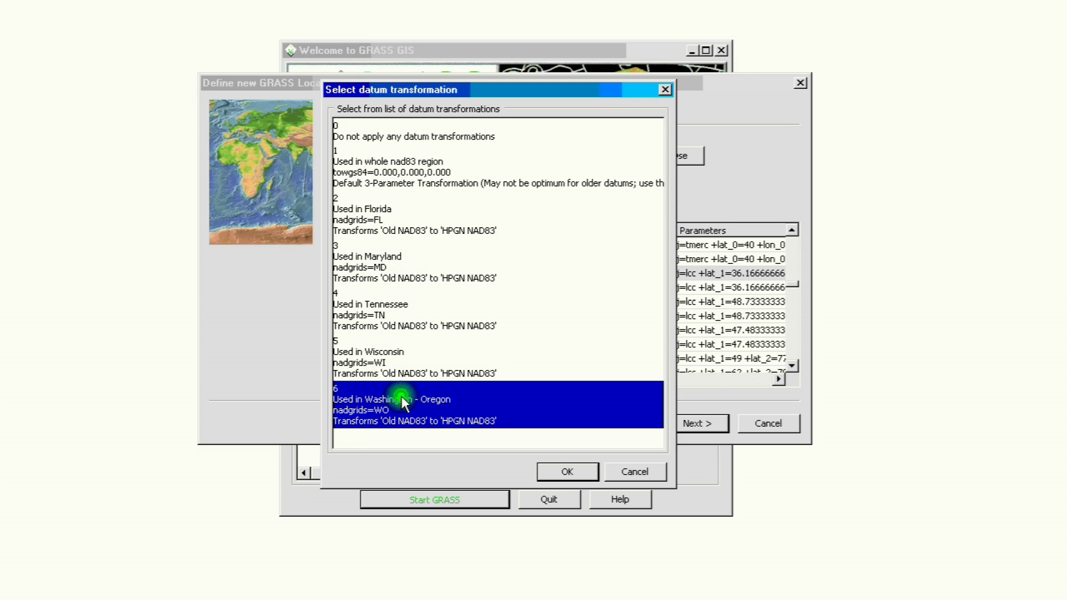
click(369, 171)
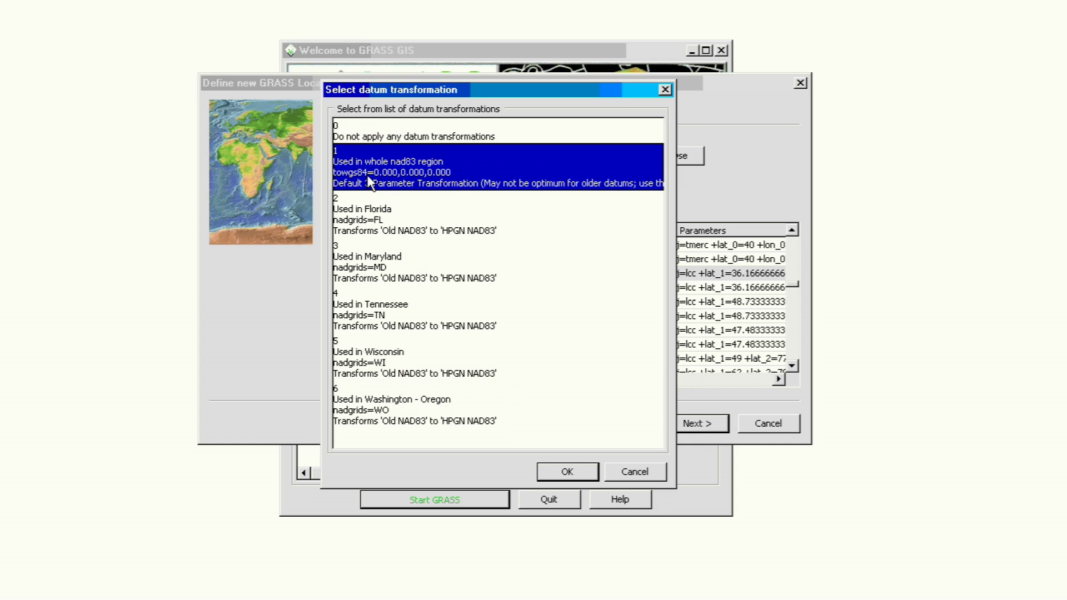
click(385, 219)
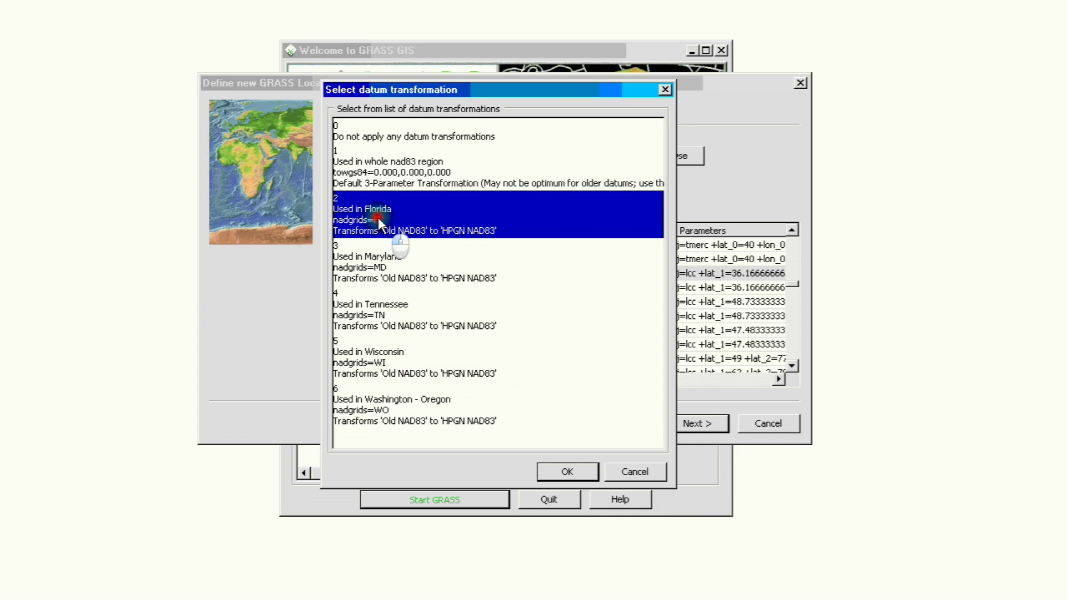
click(391, 278)
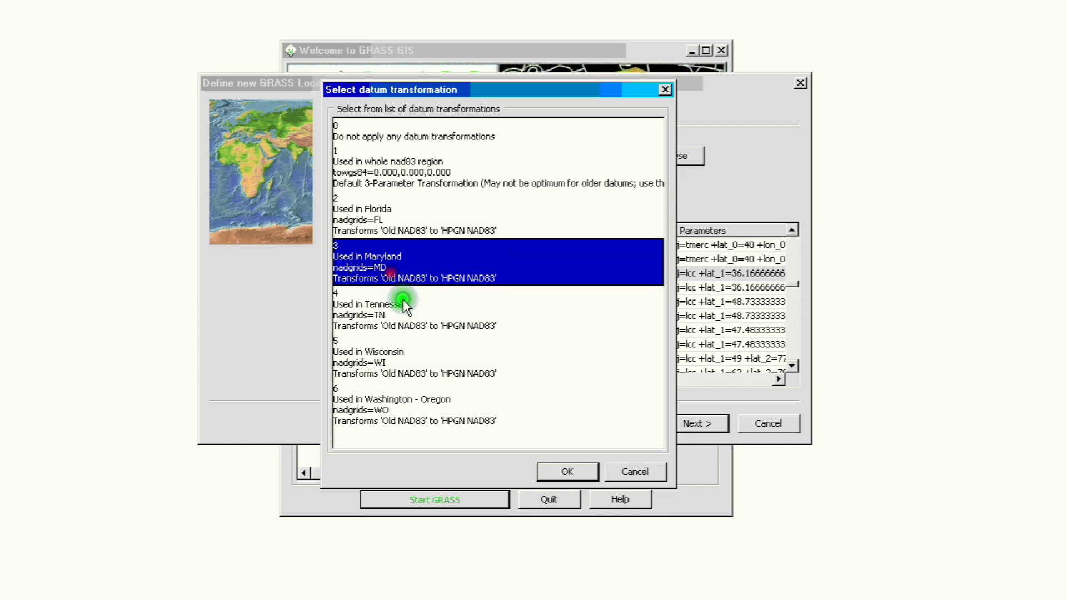
click(374, 310)
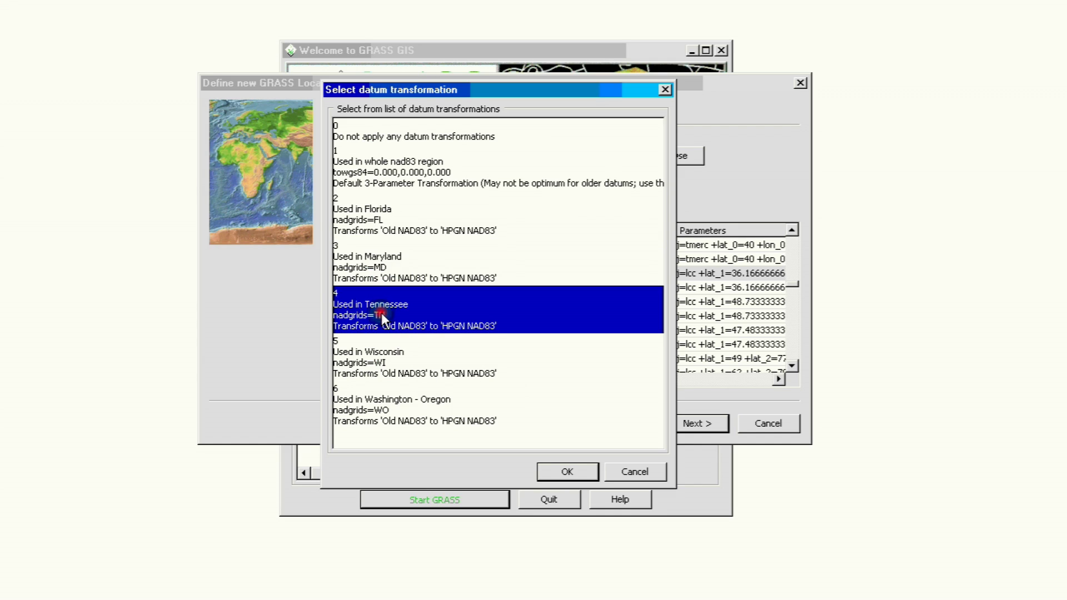
click(380, 364)
click(385, 413)
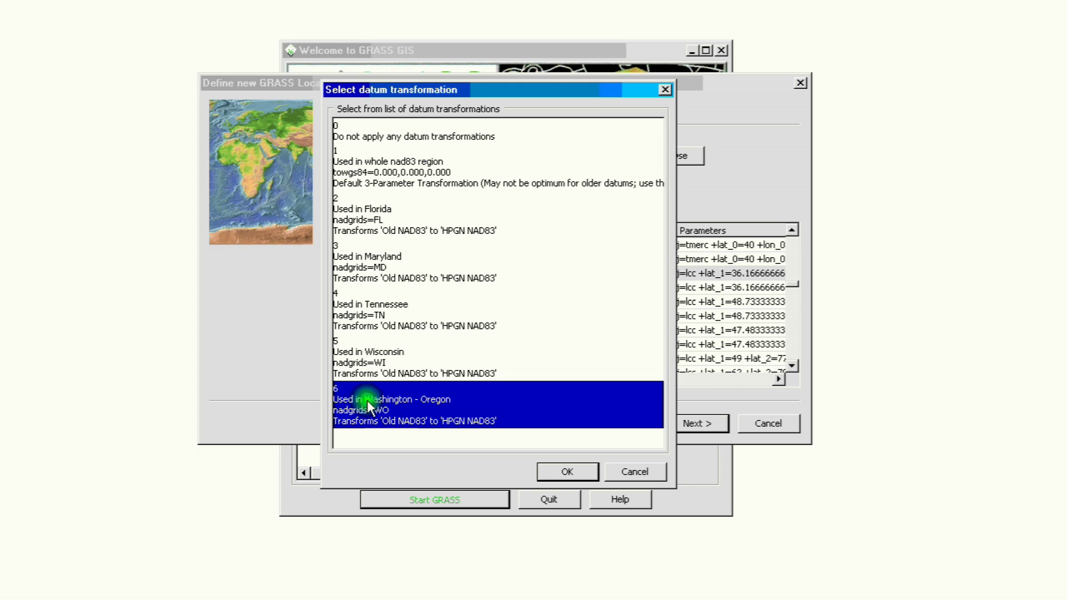
click(371, 137)
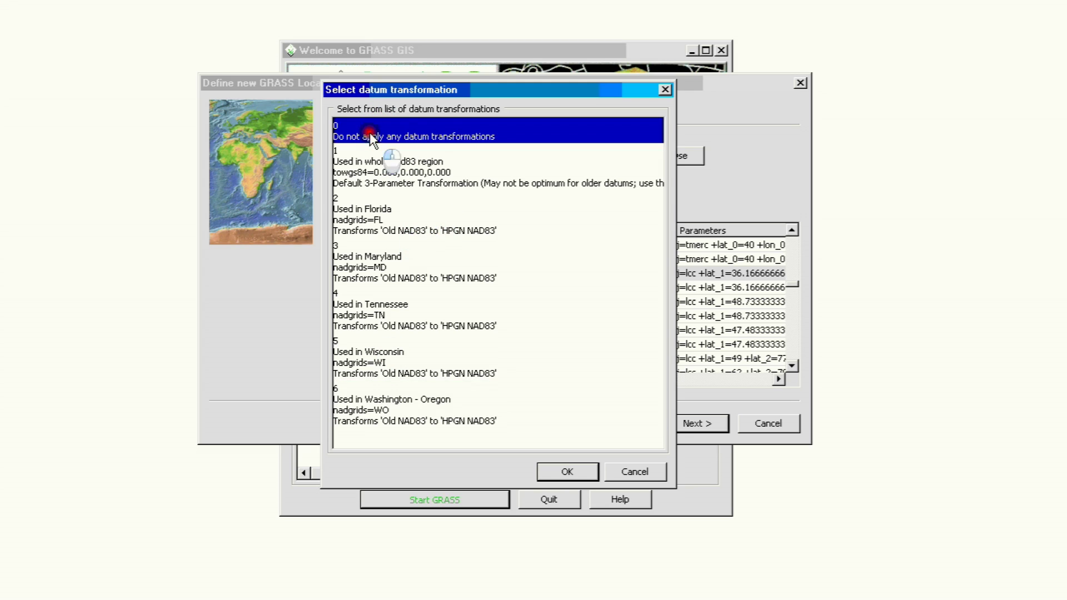
click(565, 472)
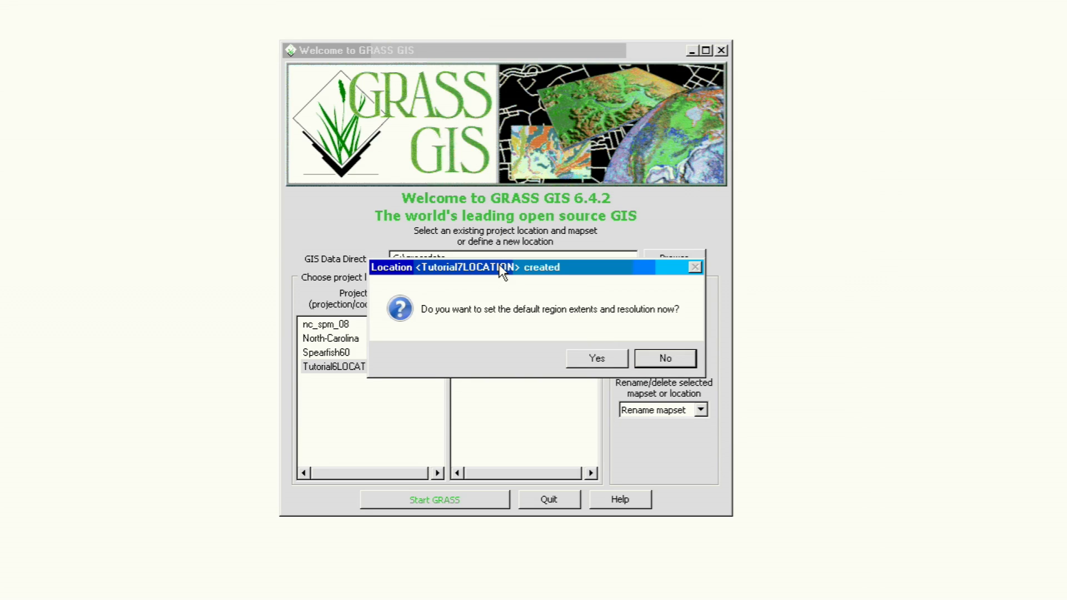
Finish the wizard and agree to set the default region extents and resolution now
click(696, 309)
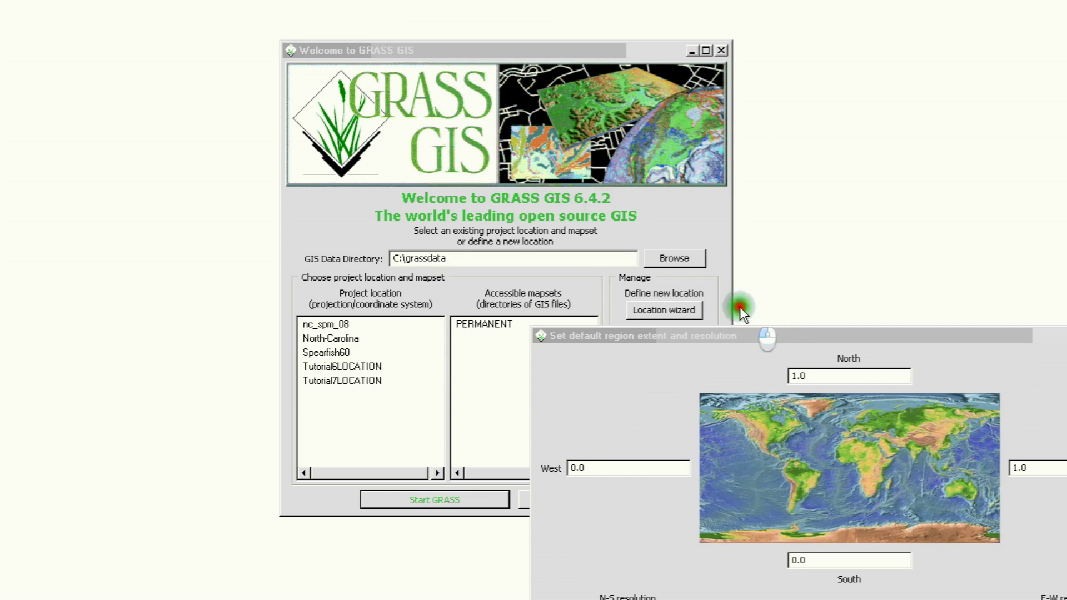
Bring the region settings window into view and apply the default extent and resolution
click(837, 334)
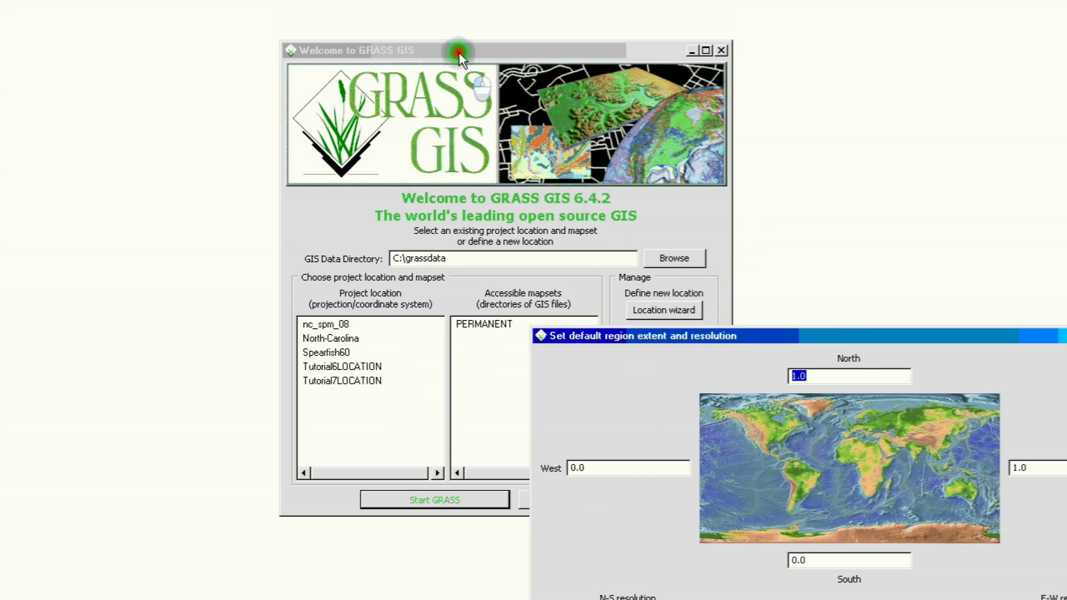
drag(837, 335, 526, 55)
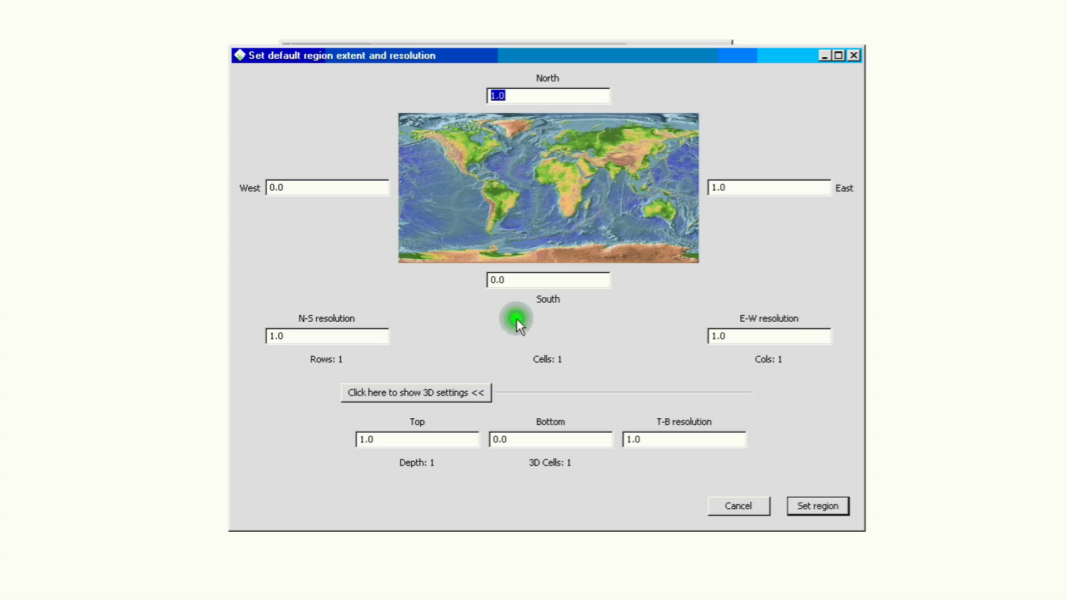
click(815, 507)
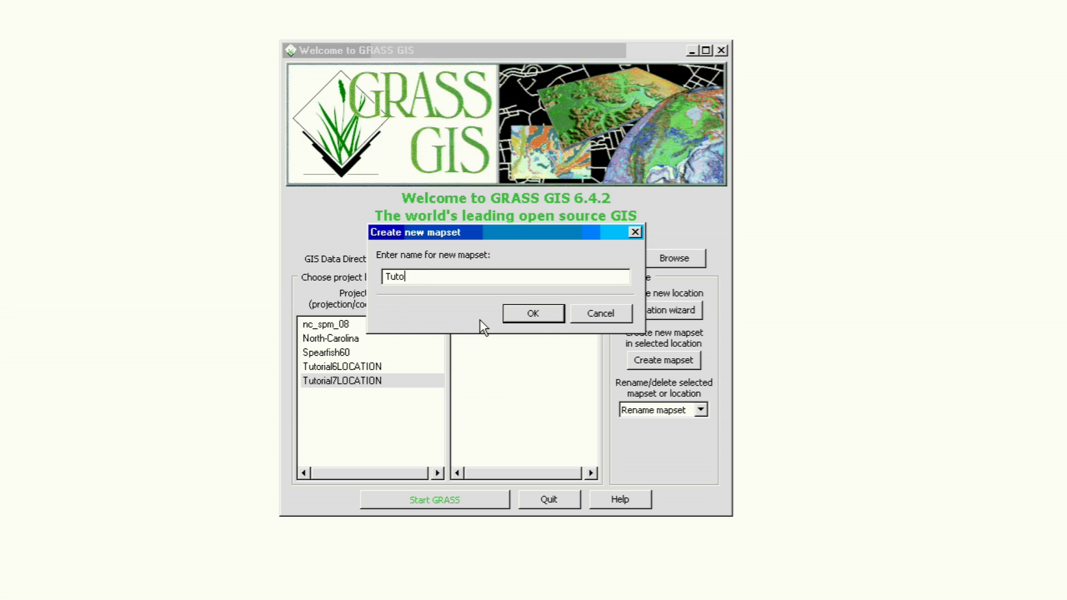
text(ial)
text(7User)
Create the Tutorial7User1 mapset, copying its name for reuse
key(BackSpace)
key(BackSpace)
key(BackSpace)
text(s)
text(er1)
click(566, 258)
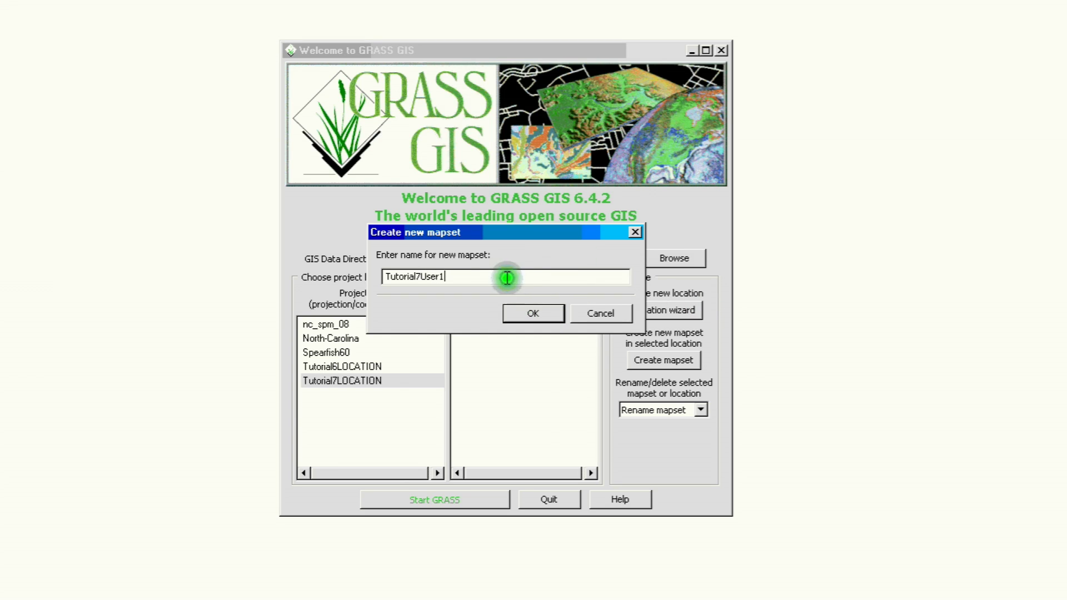
click(334, 275)
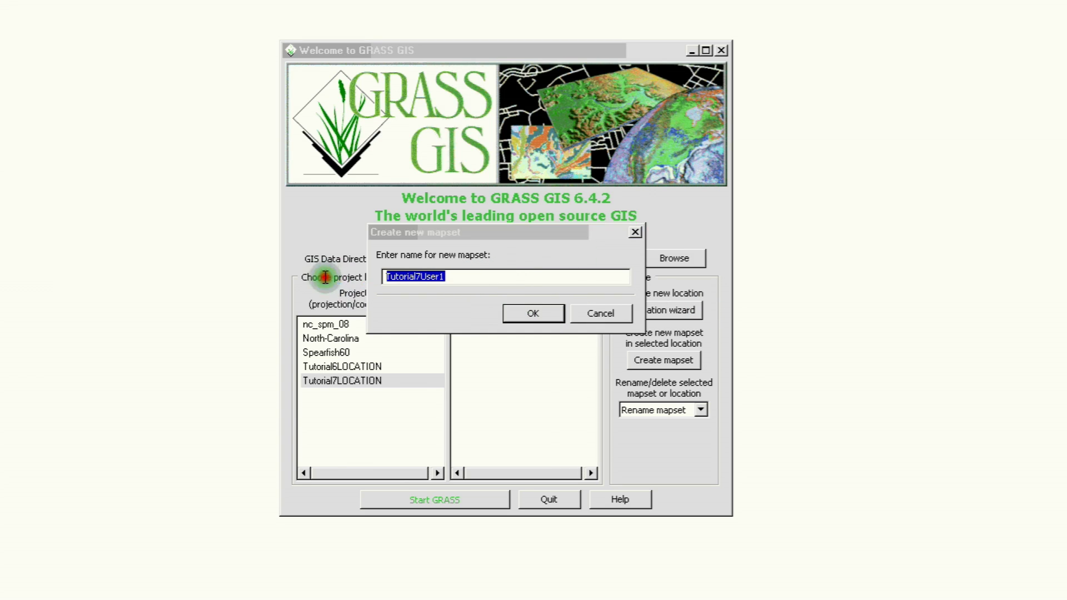
click(523, 313)
Create the Tutorial7User2 mapset from the pasted name with its last digit changed
click(659, 360)
text(Tutorial7User1)
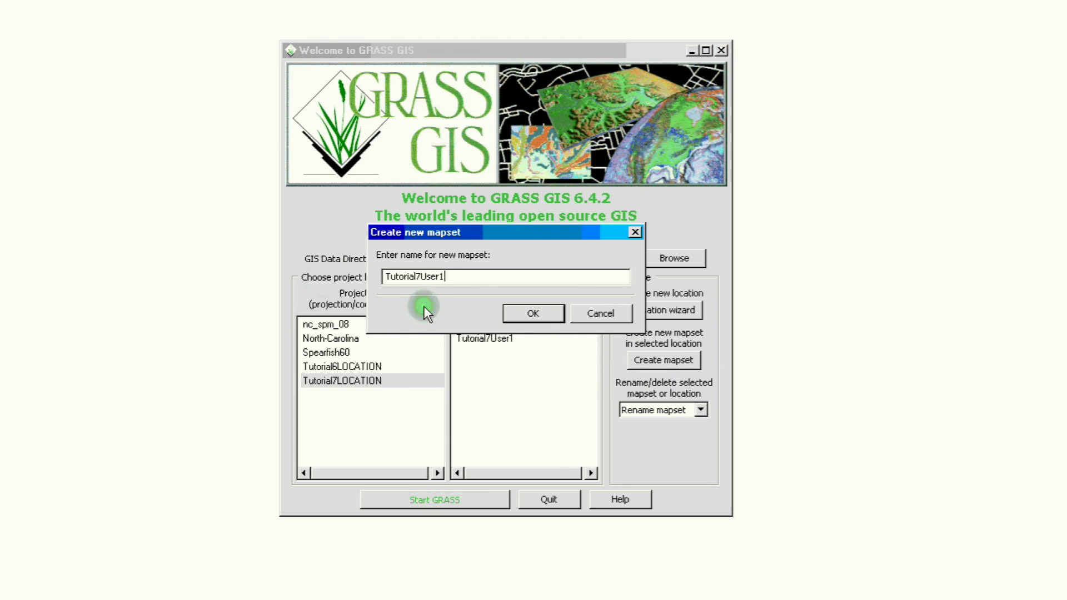
key(BackSpace)
text(2)
click(542, 313)
Retry a new mapset after an 'already exists' error, leaving the name 'Tutorial7User'
click(638, 359)
text(Tutorial7User1)
key(Return)
click(681, 357)
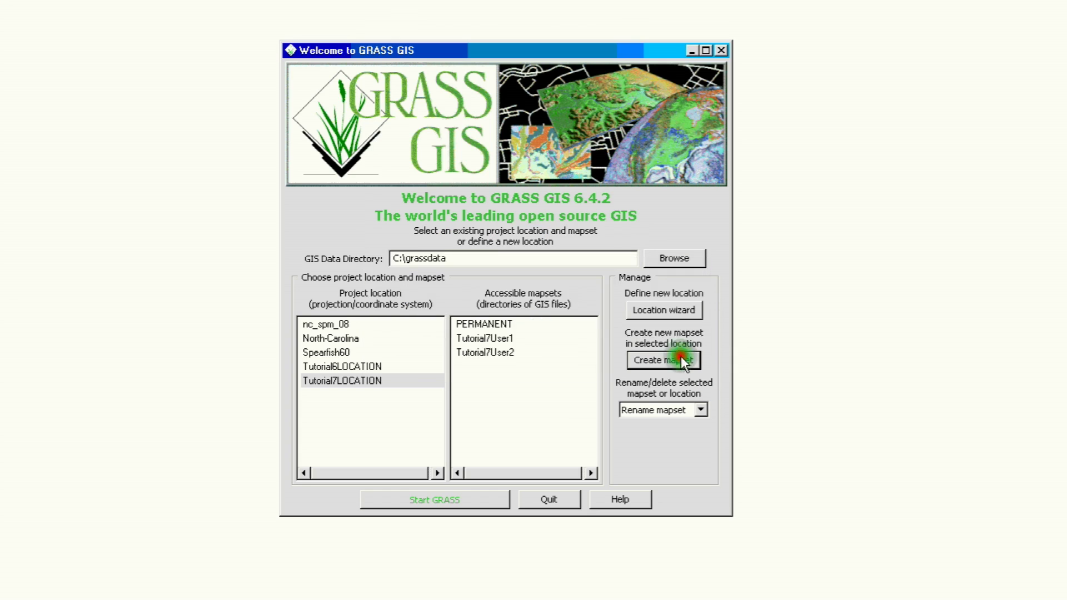
click(680, 361)
click(501, 290)
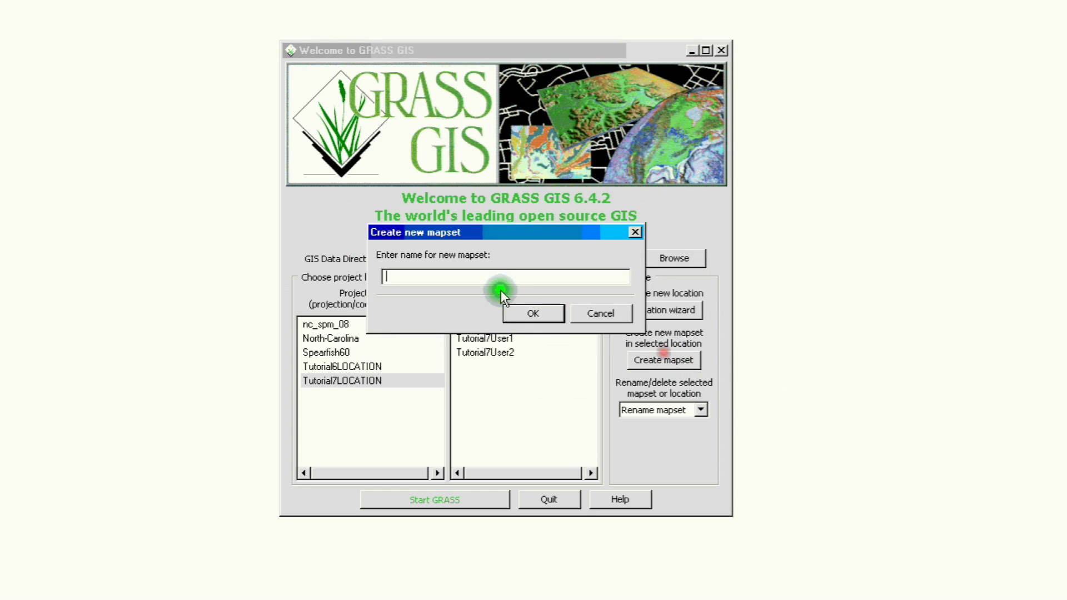
text(Tutorial7User1)
key(BackSpace)
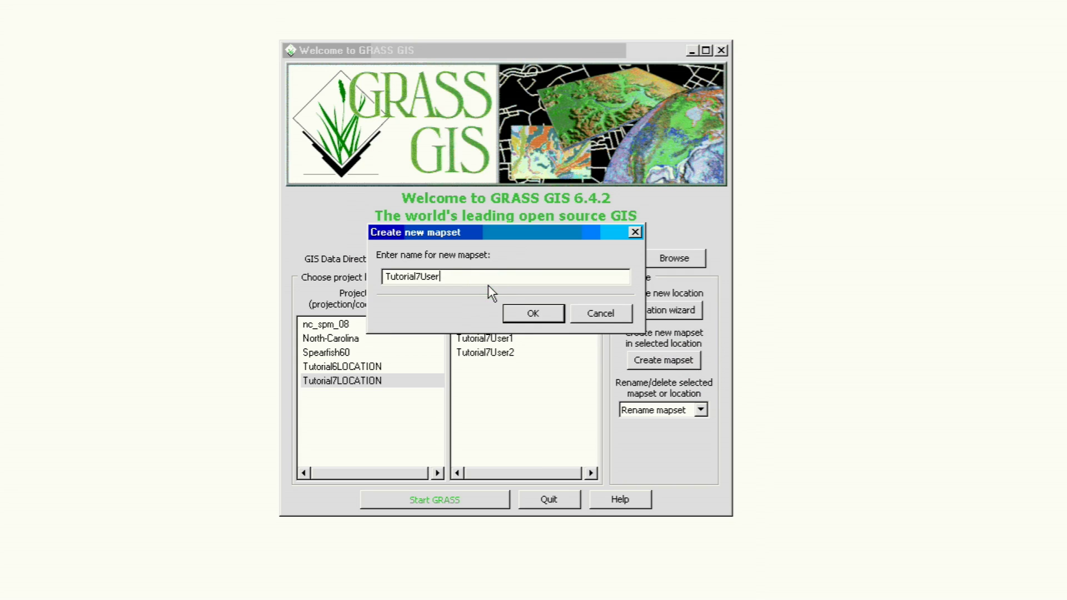